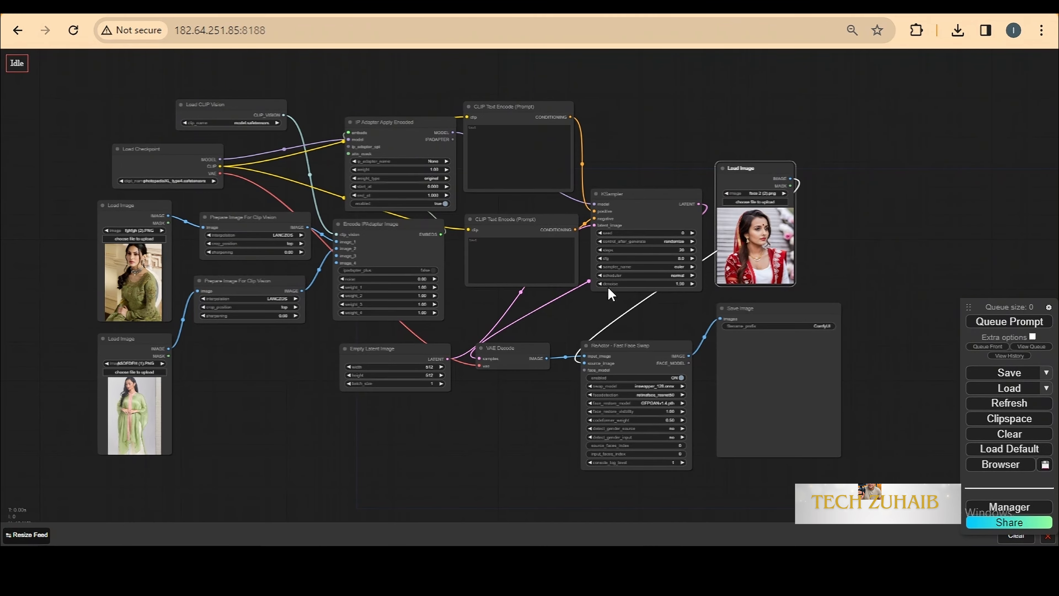
Step: Select GFPGANv1.4.pth as the face restore model in the ReActor - Fast Face Swap node
drag(891, 259, 778, 237)
scroll(784, 236, up, 7)
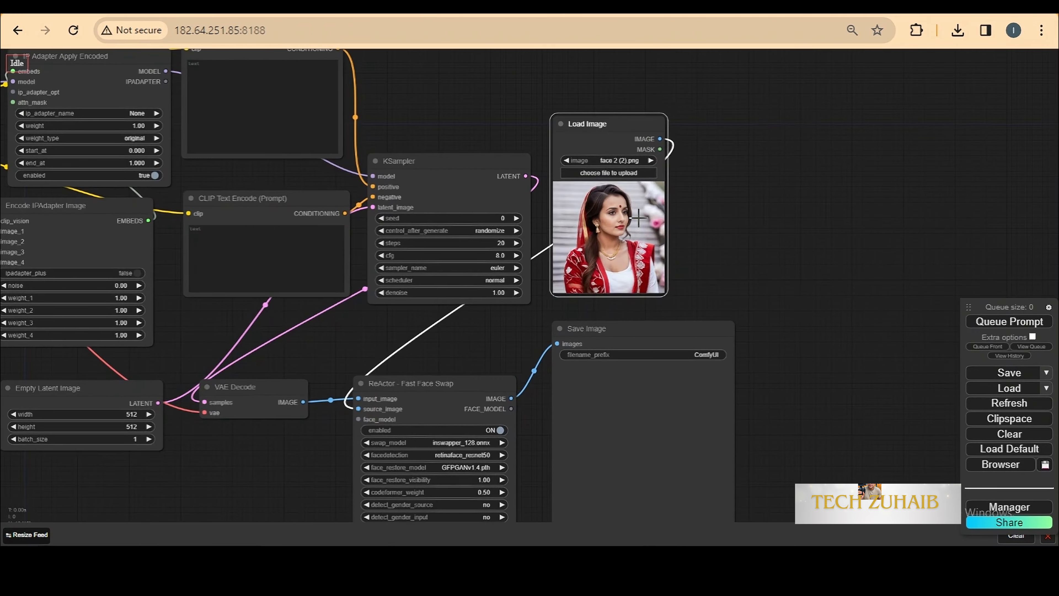
scroll(638, 218, up, 2)
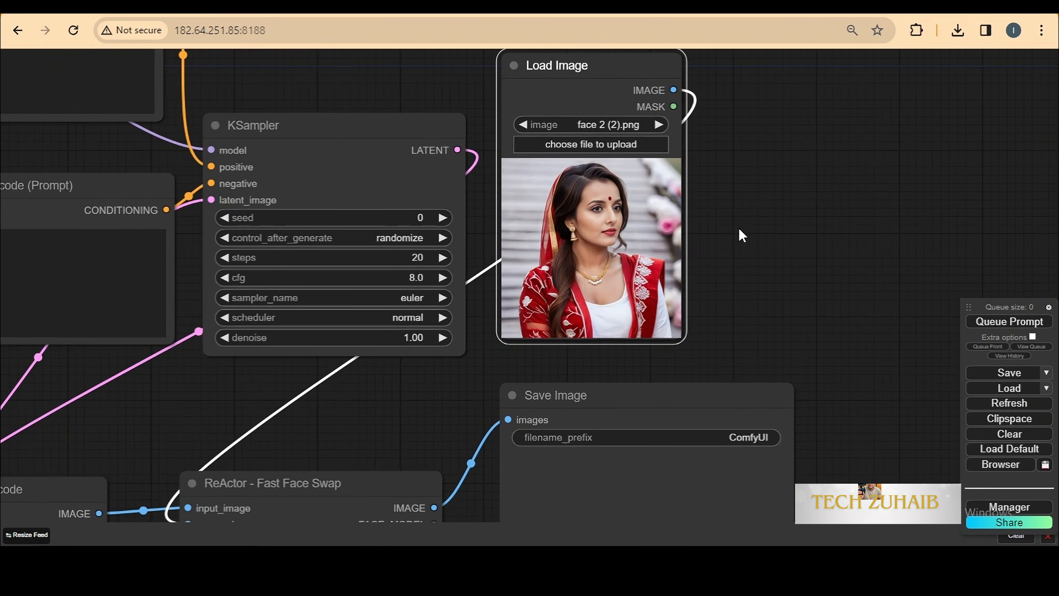
drag(740, 235, 756, 302)
scroll(754, 295, down, 4)
drag(625, 479, 635, 356)
click(503, 453)
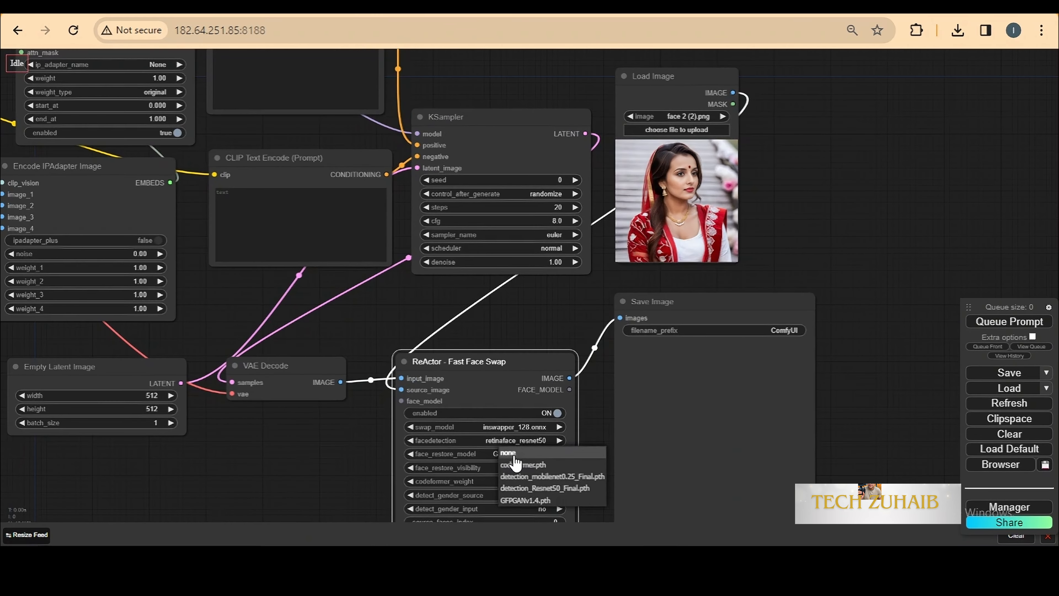
click(522, 500)
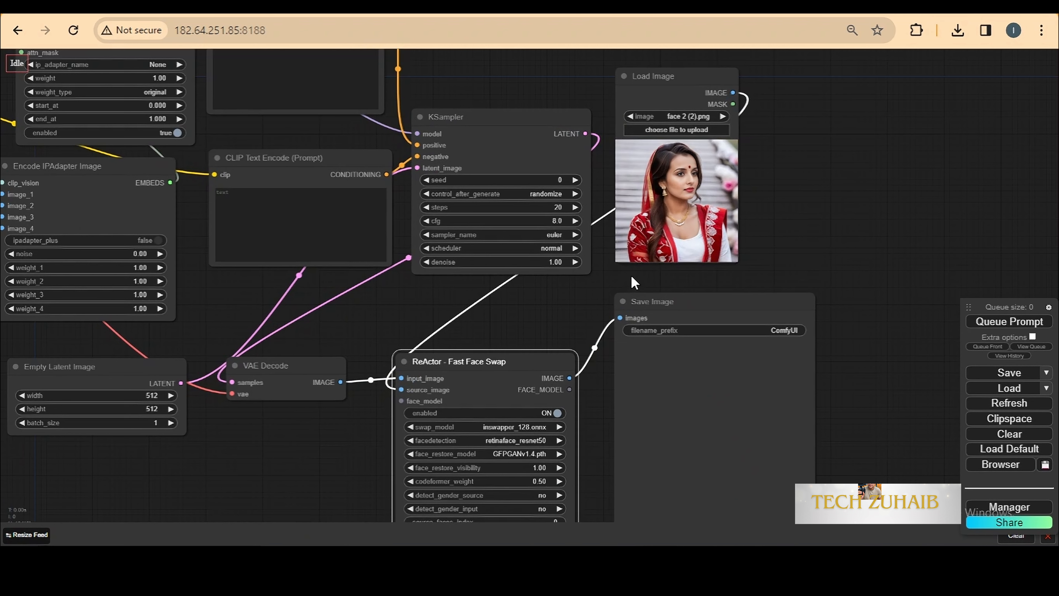
Step: Collapse the face photo's Load Image node and place it just above the ReActor - Fast Face Swap node
scroll(650, 233, down, 2)
scroll(633, 155, up, 5)
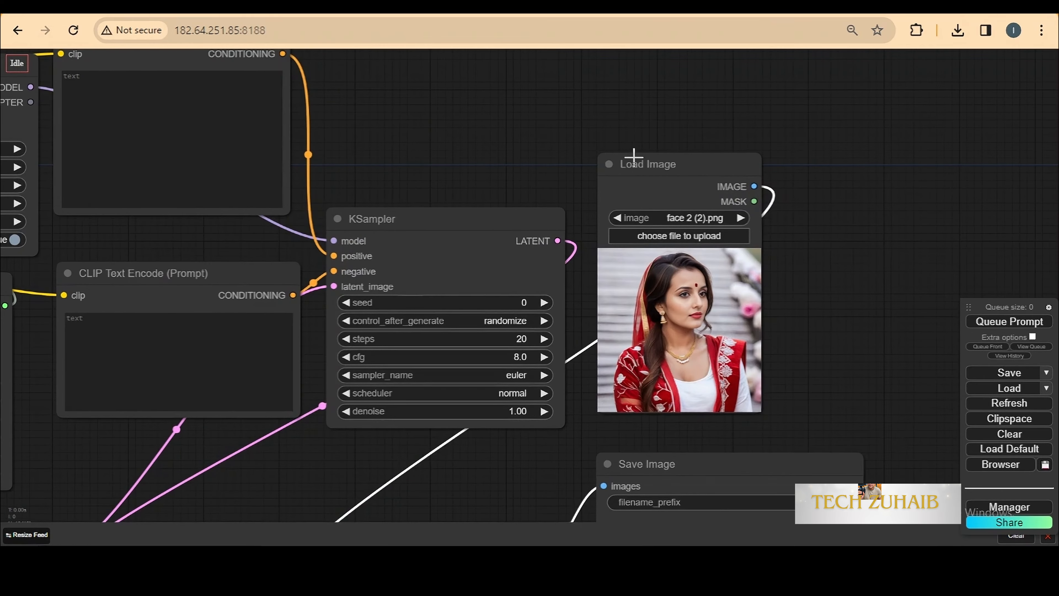
click(607, 164)
drag(605, 163, 422, 473)
scroll(421, 473, down, 3)
drag(704, 340, 832, 284)
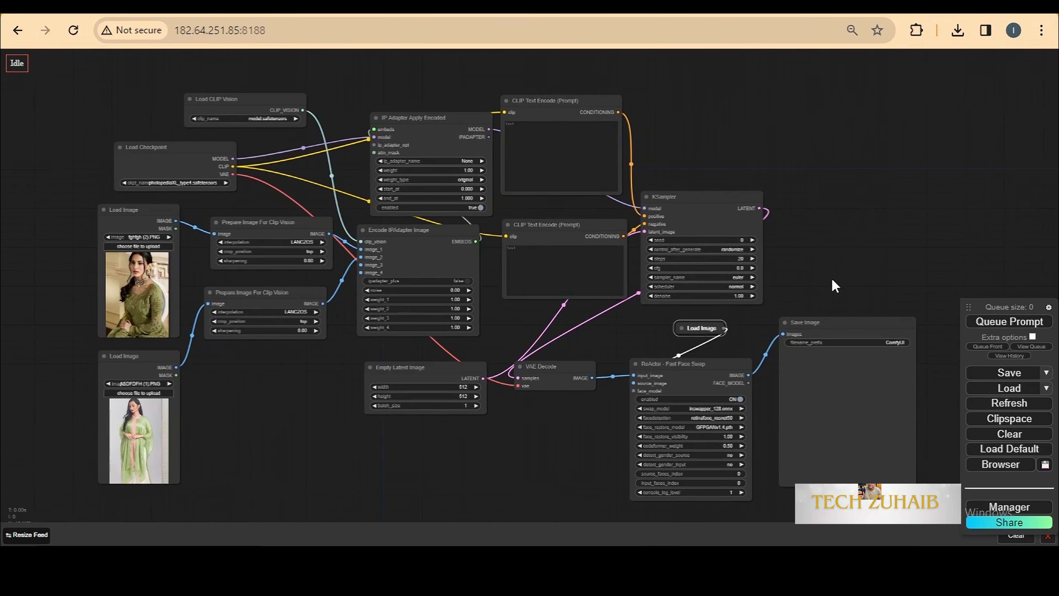
Step: Set weight_1 and weight_2 to 0.75 in the Encode IPAdapter Image node
drag(281, 352, 311, 200)
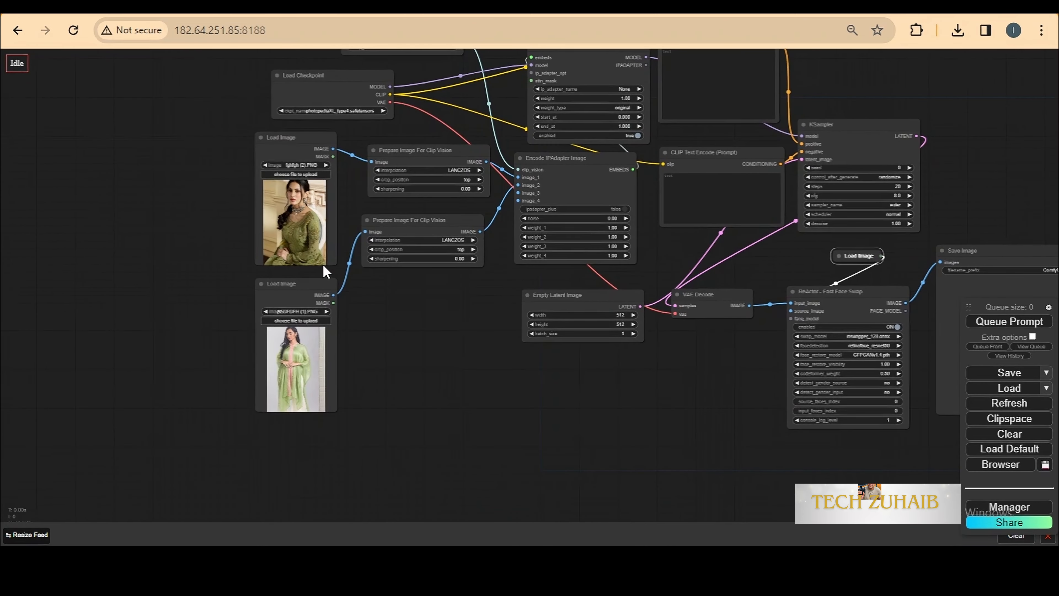
scroll(310, 201, up, 3)
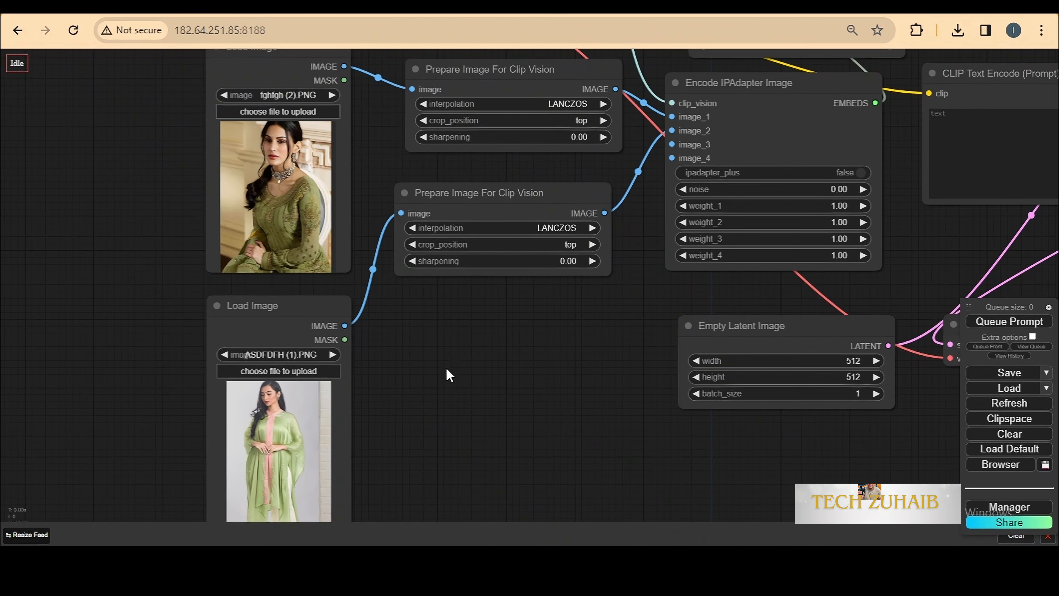
scroll(543, 331, down, 5)
drag(590, 340, 393, 366)
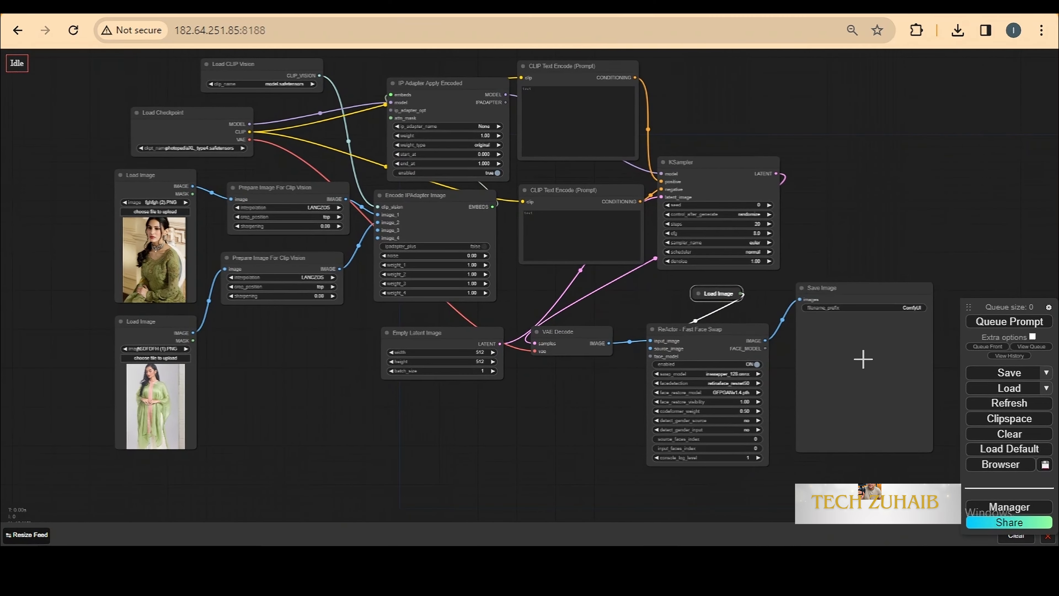
scroll(464, 311, up, 3)
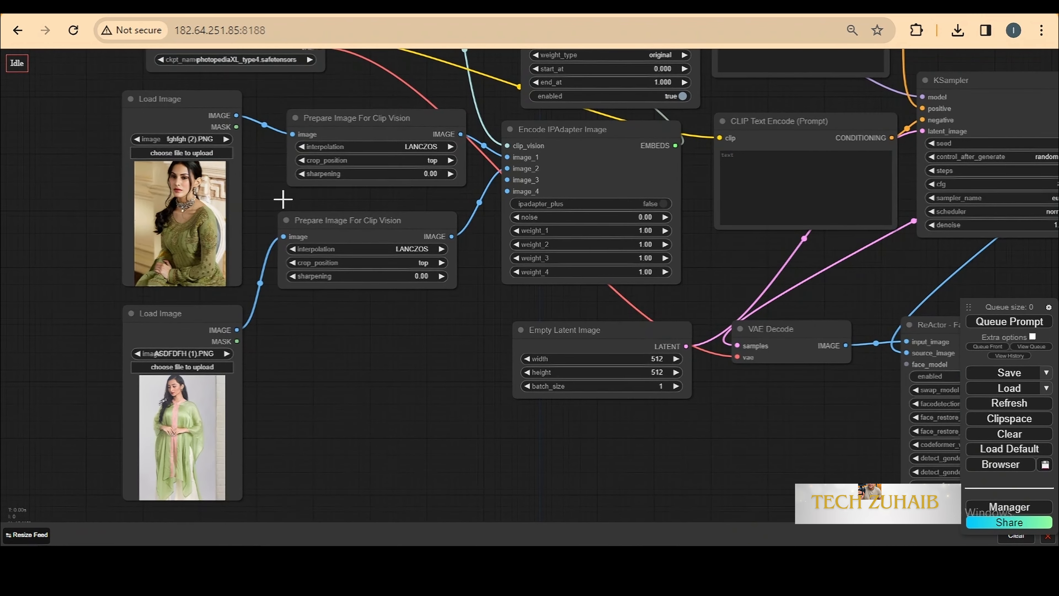
scroll(636, 268, up, 3)
scroll(636, 268, up, 1)
click(386, 236)
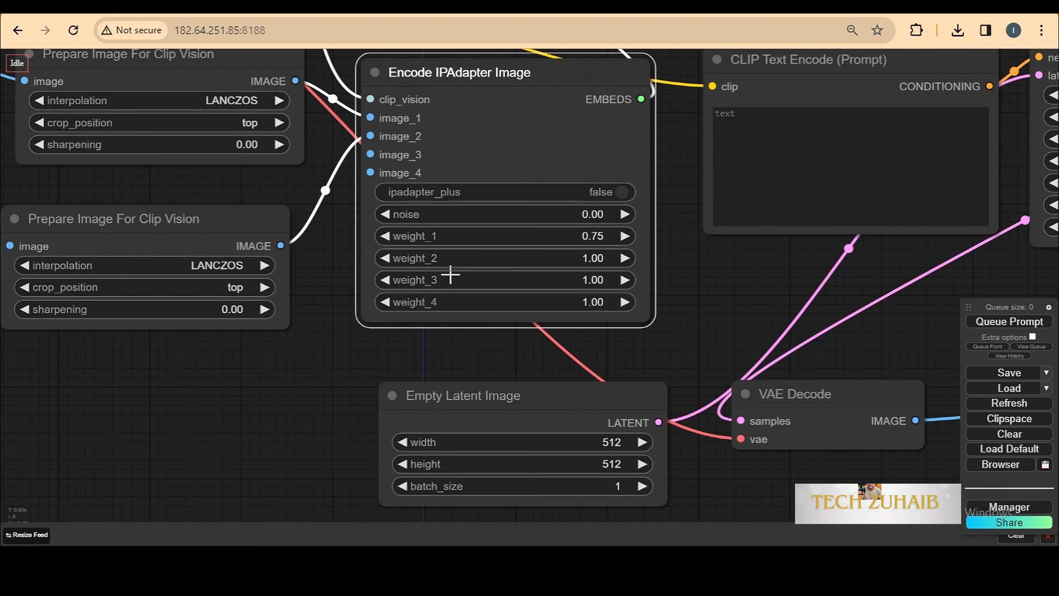
drag(449, 260, 447, 264)
scroll(543, 225, down, 4)
scroll(705, 332, up, 3)
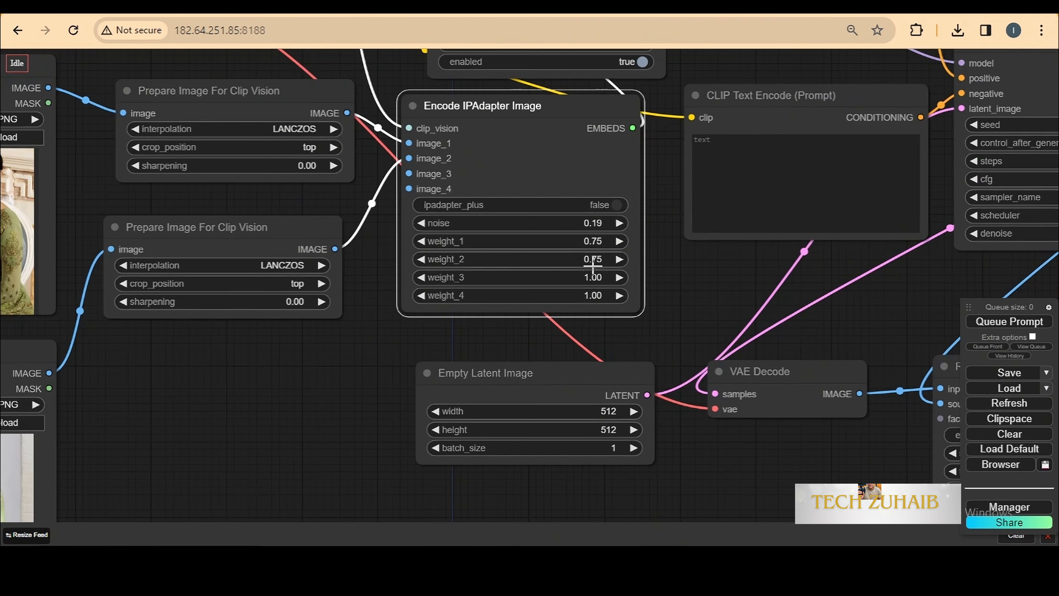
scroll(705, 332, down, 2)
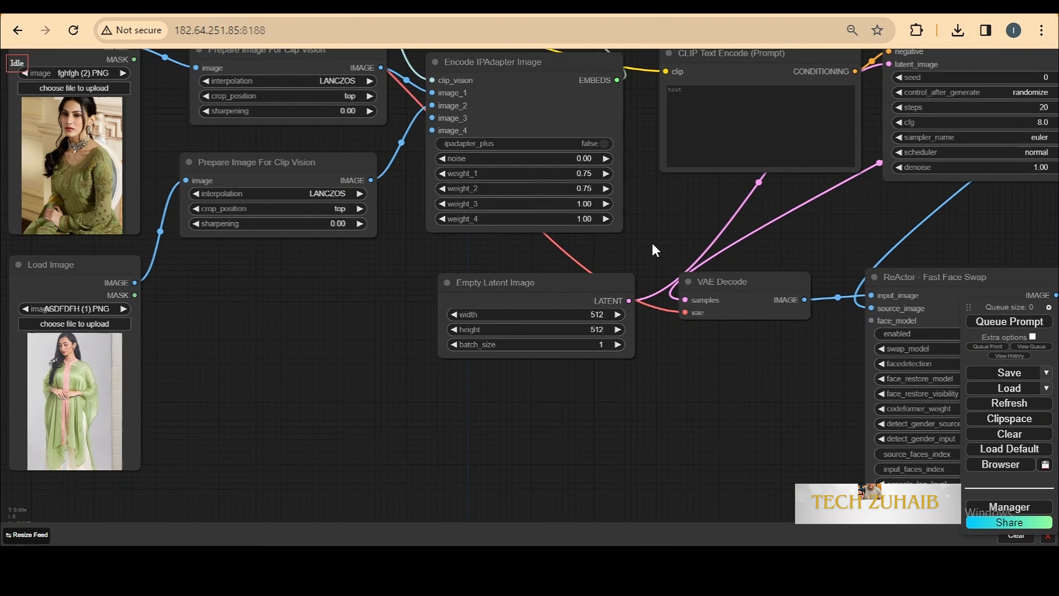
Step: Set the Empty Latent Image node to a width of 768 and a height of 1024
scroll(626, 326, up, 6)
click(583, 294)
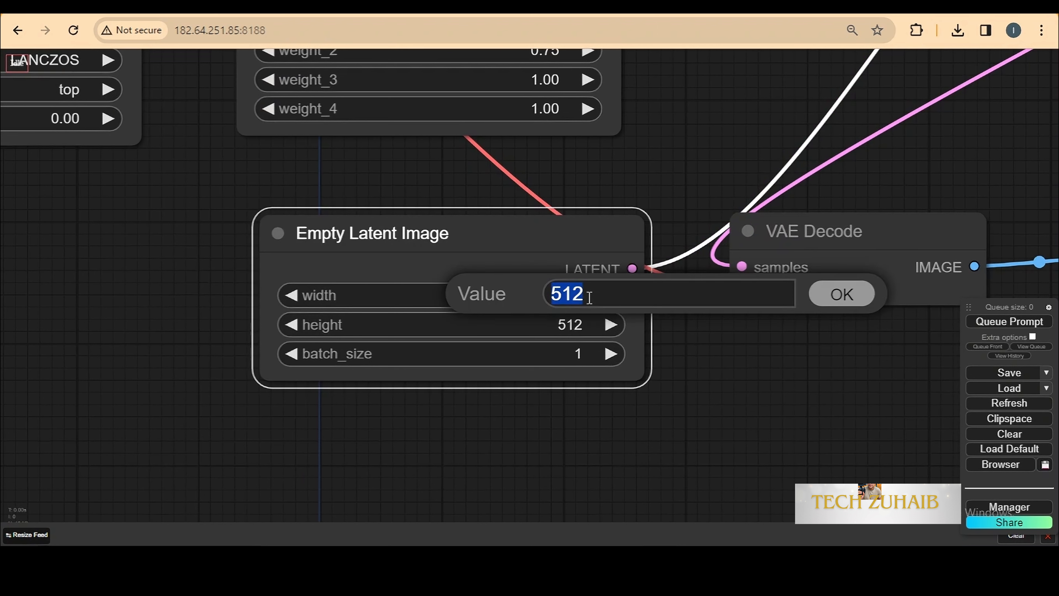
text(10)
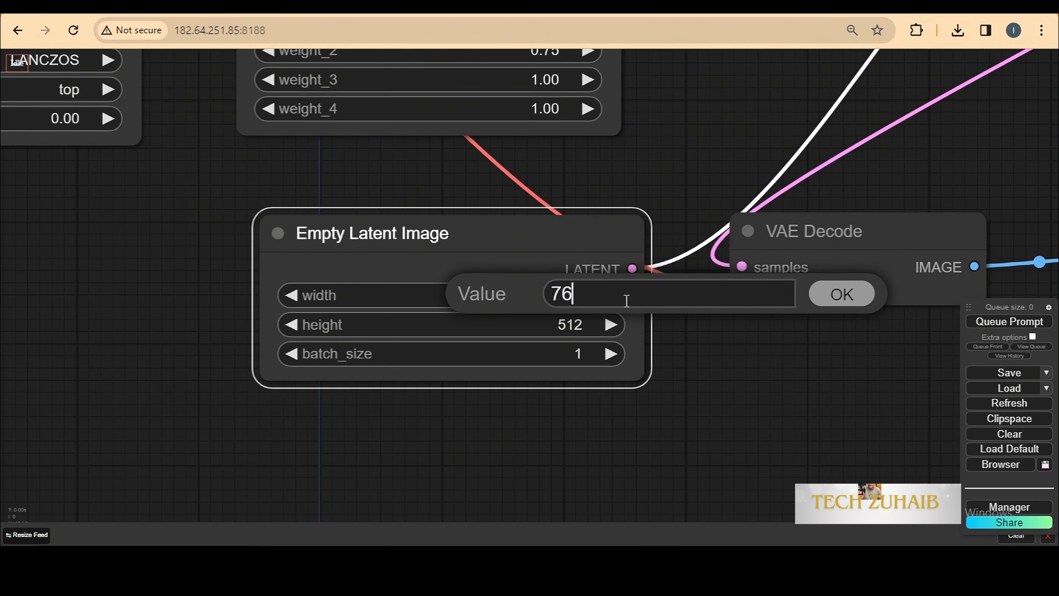
text(8)
key(Return)
click(584, 326)
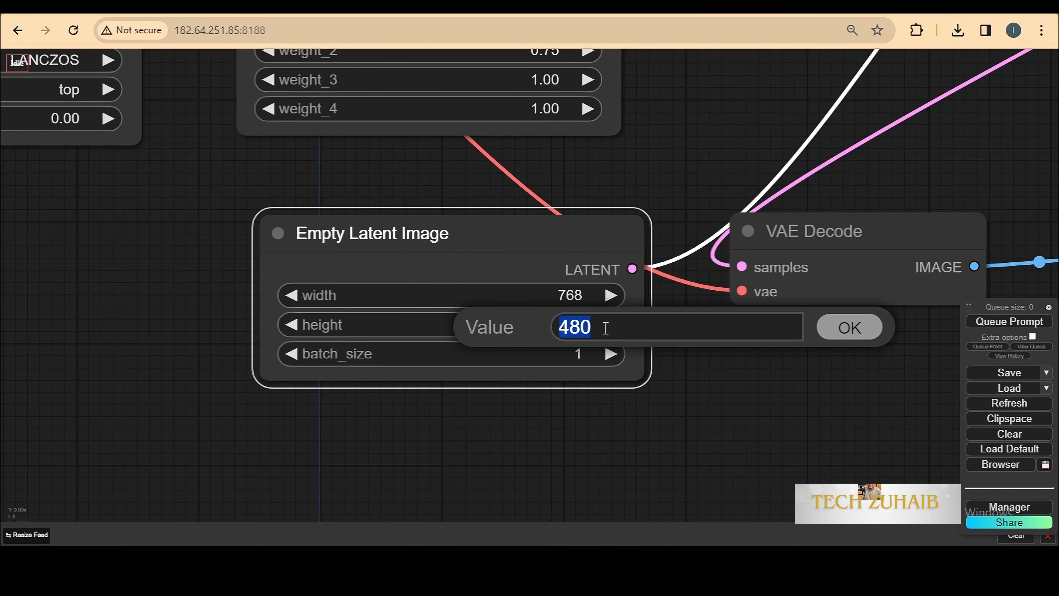
text(1024)
key(Return)
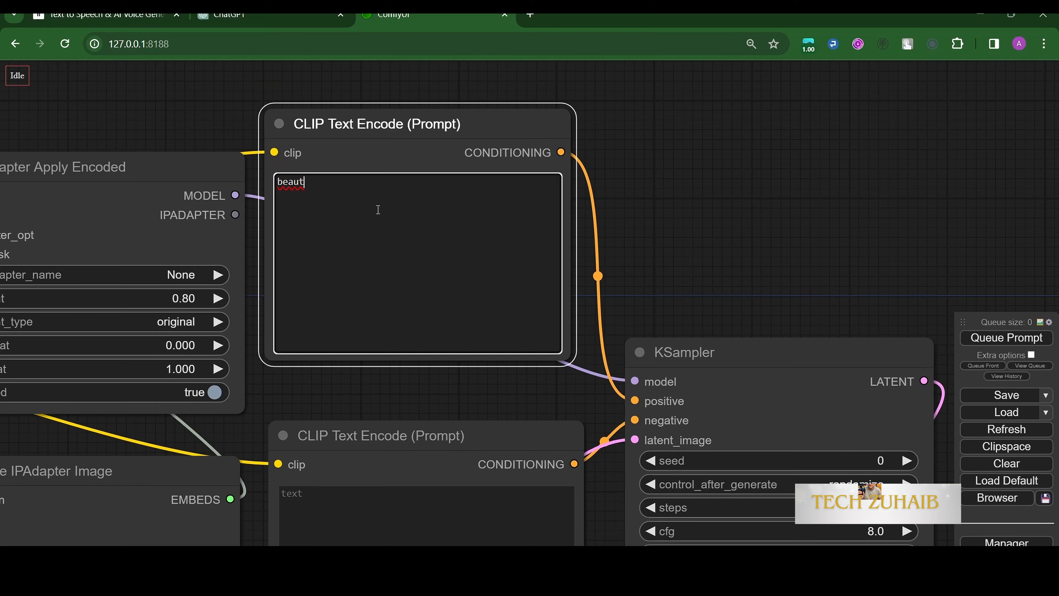
Step: Enter "beautifull indian girl posing" as the positive prompt and "ugly, nsfw, render, cgi" as the negative prompt
text(ifull indian girl posing)
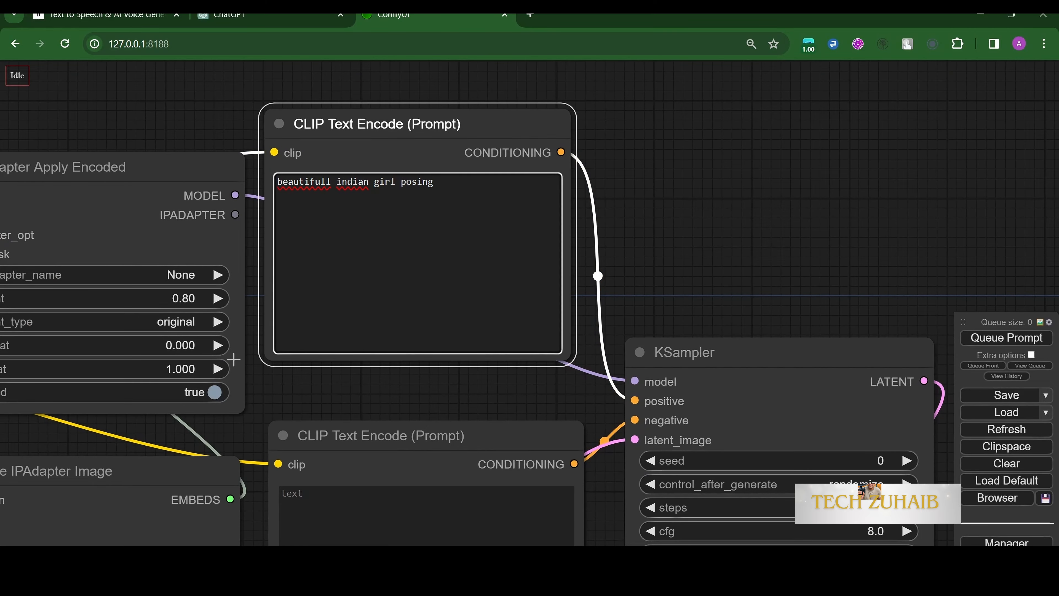
drag(234, 360, 236, 243)
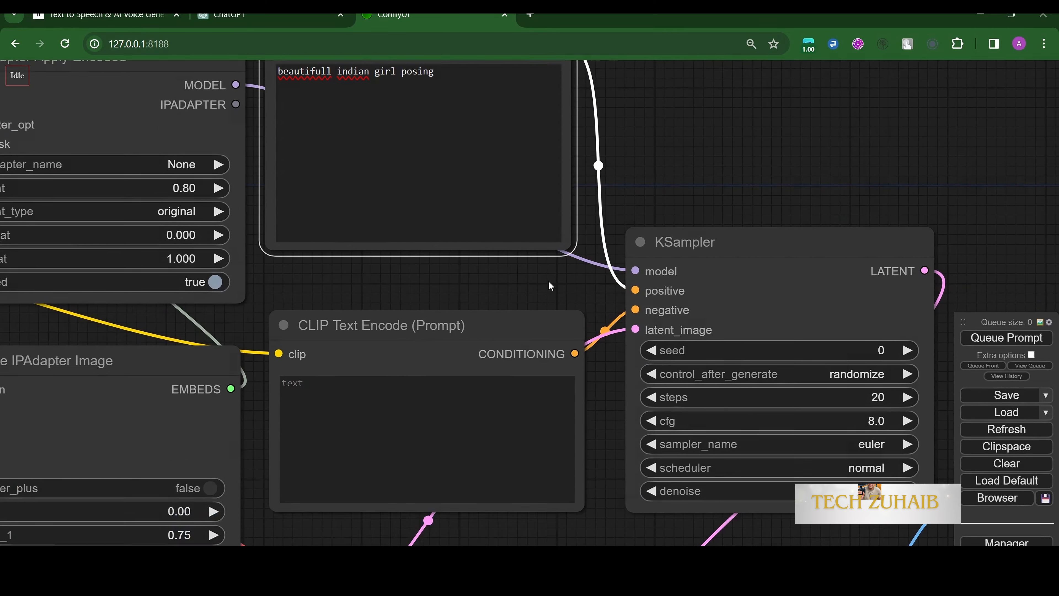
click(372, 408)
text(ugly, nsfw, render, cgi)
Step: Try to run the face swap workflow by queueing the prompt
scroll(675, 255, down, 6)
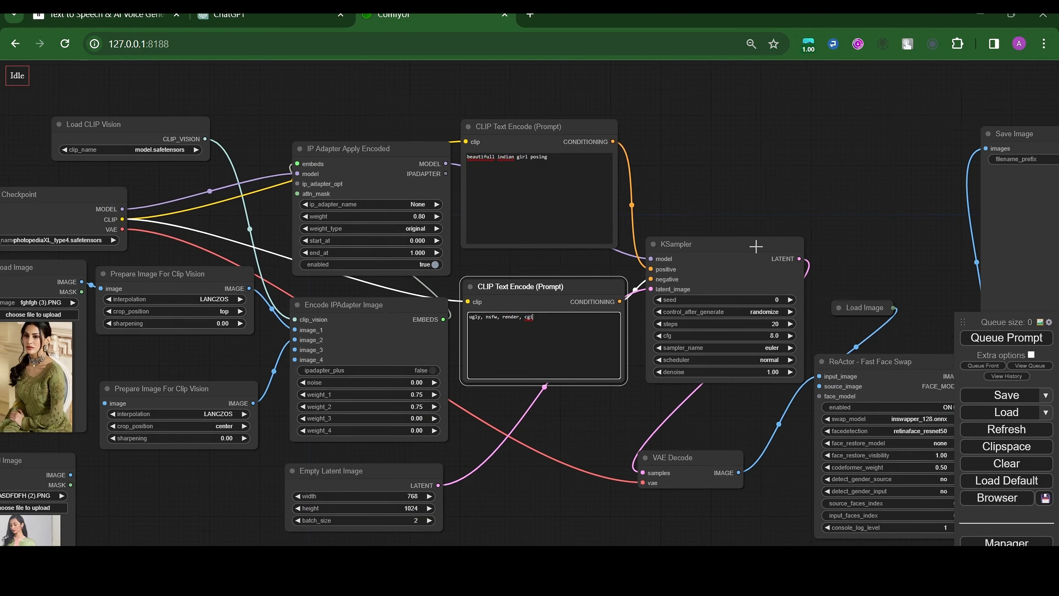
scroll(665, 263, up, 4)
scroll(688, 286, down, 6)
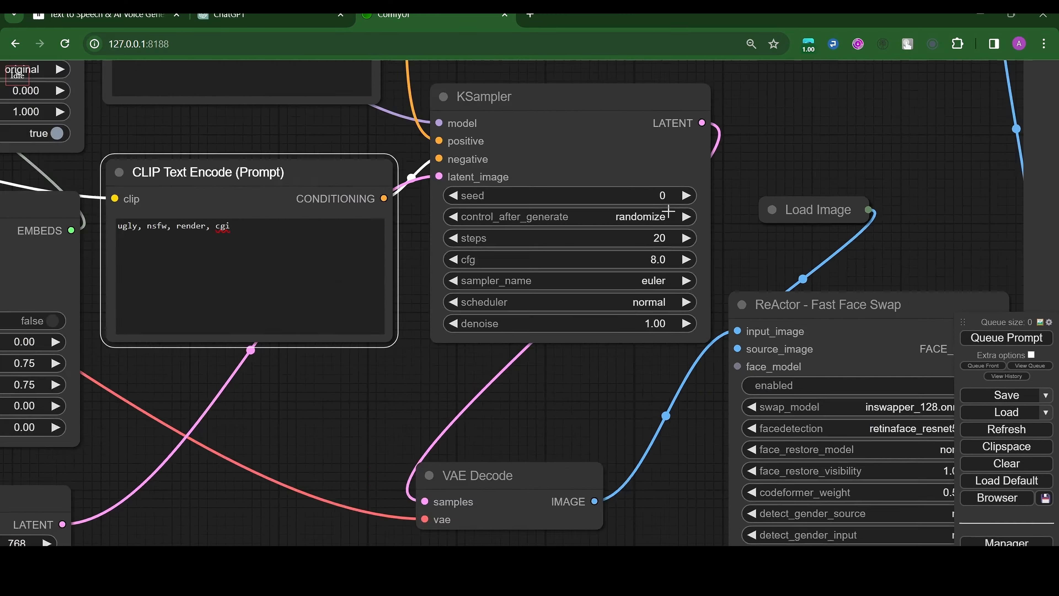
scroll(675, 356, up, 6)
scroll(675, 356, down, 7)
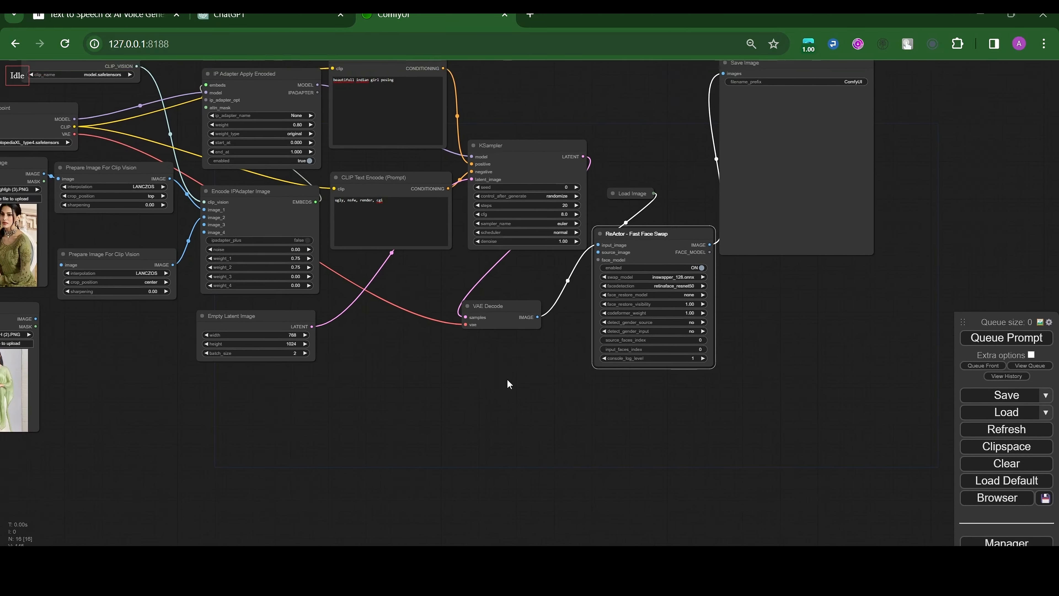
drag(508, 383, 588, 441)
click(1006, 338)
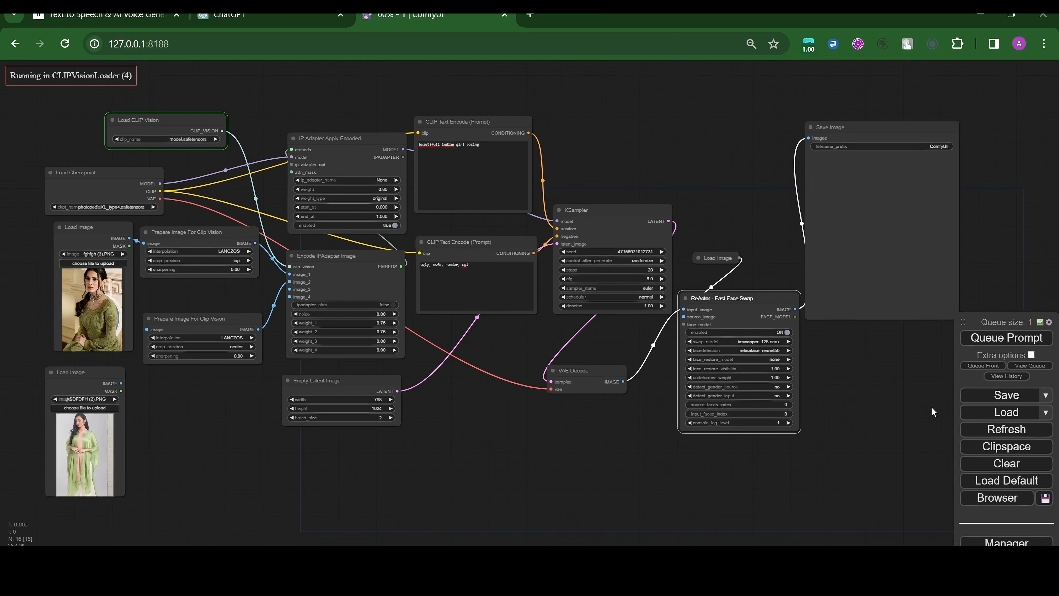
click(570, 395)
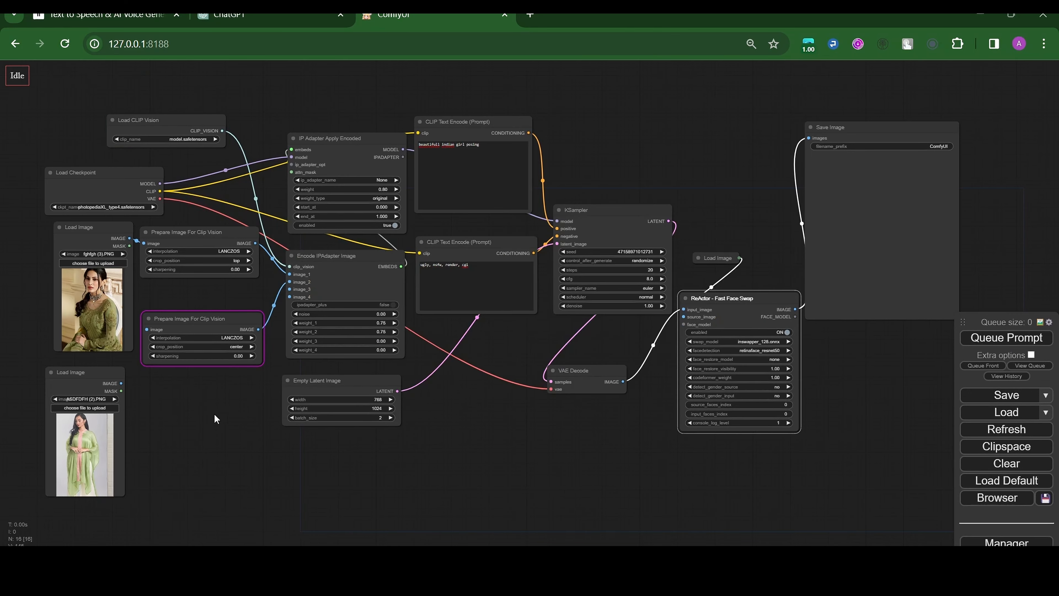
Step: Connect the light green outfit's Load Image output to the lower Prepare Image For Clip Vision node and queue the prompt again
scroll(215, 419, up, 6)
scroll(572, 390, down, 5)
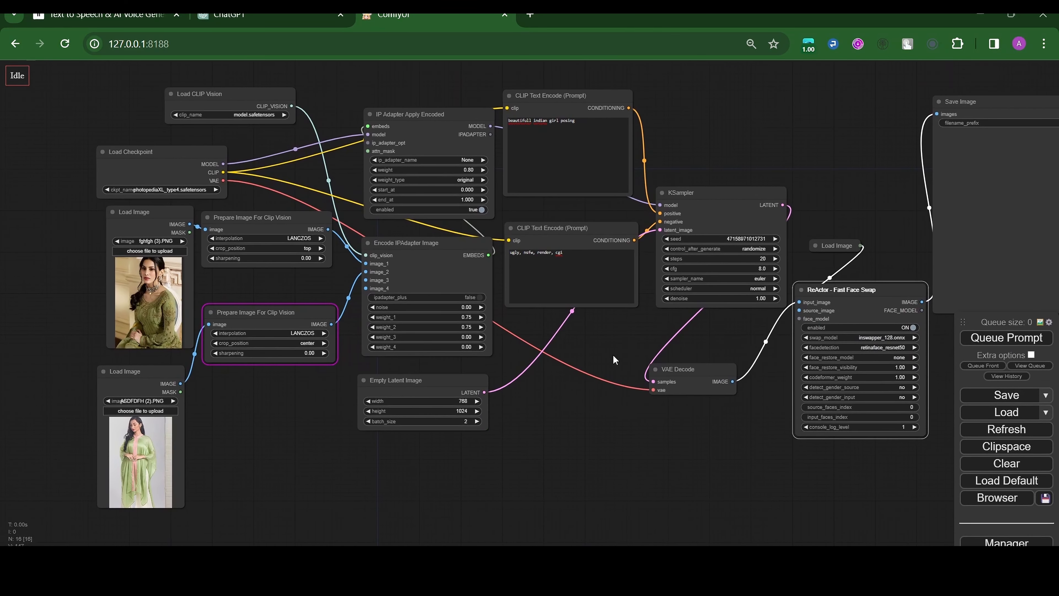
click(1006, 337)
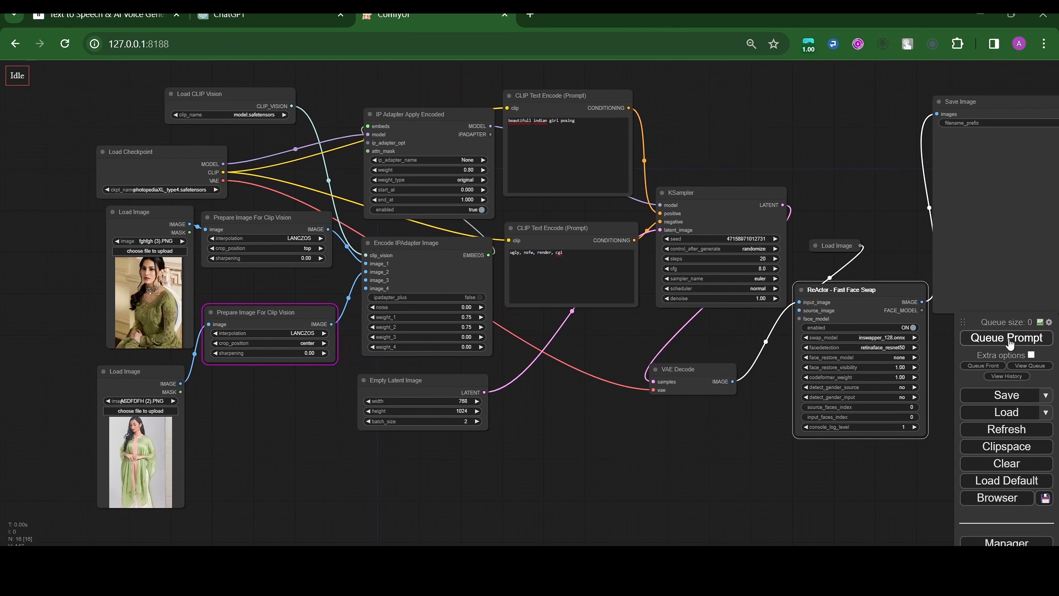
scroll(486, 461, down, 1)
drag(522, 470, 495, 443)
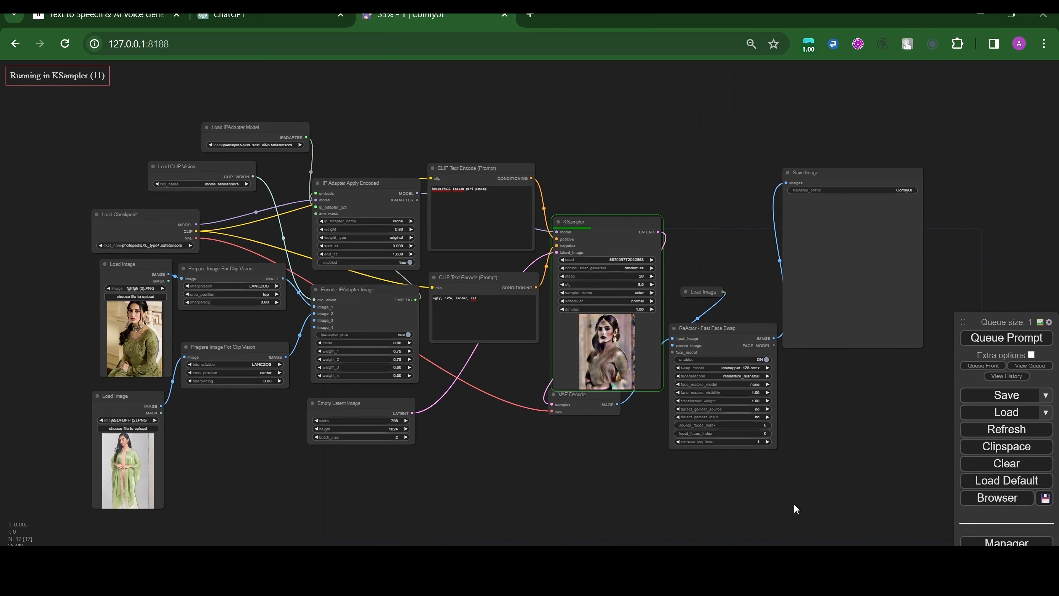
Step: Follow the generation run and examine the two resulting images up close in the Save Image node
drag(794, 506, 780, 510)
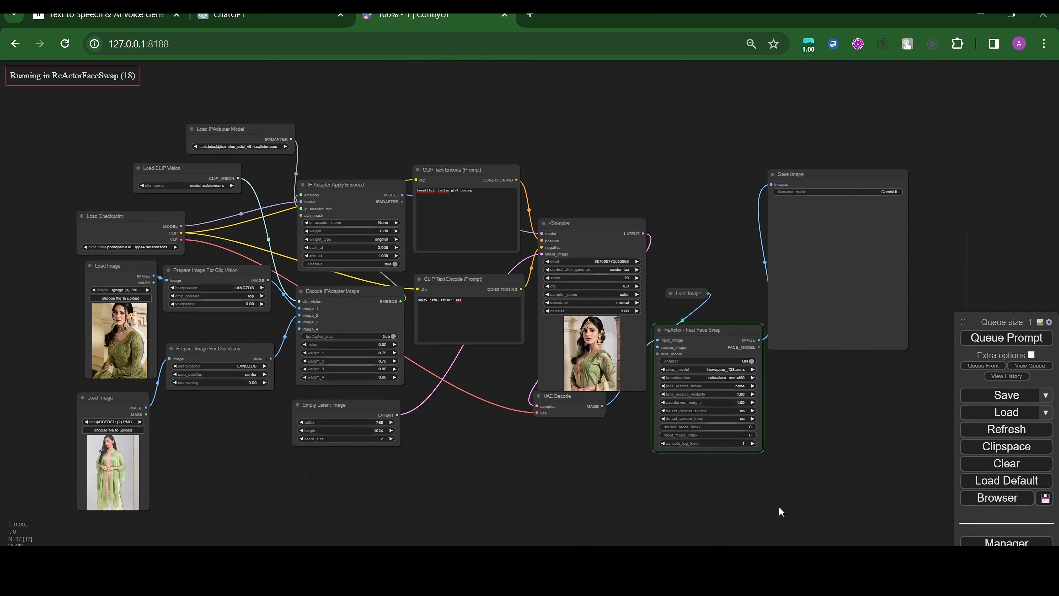
scroll(747, 432, down, 2)
scroll(694, 411, up, 8)
scroll(694, 411, up, 2)
drag(695, 412, 659, 569)
scroll(711, 331, up, 4)
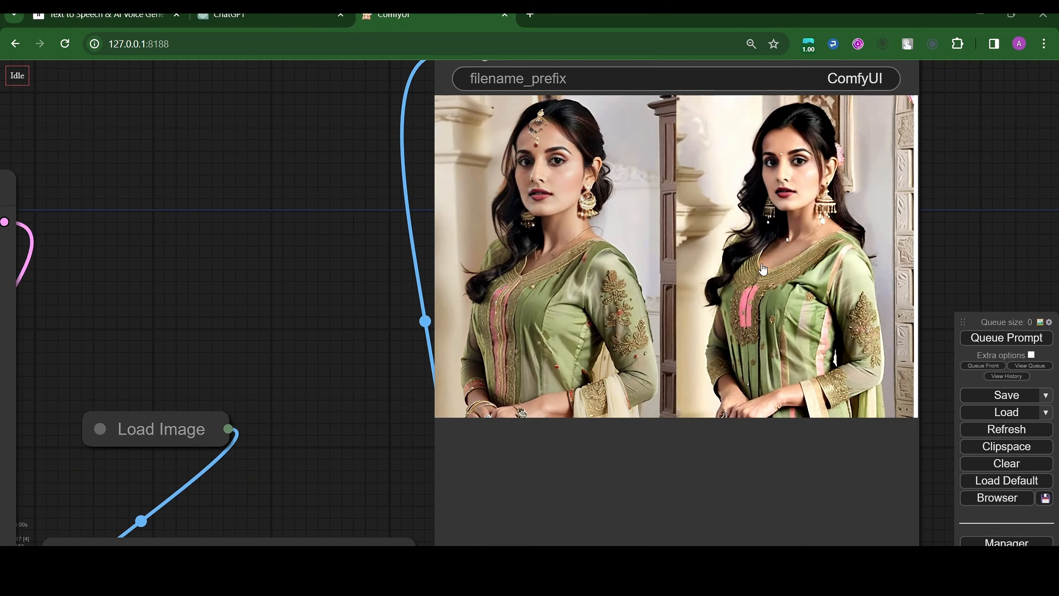
Step: Expand the collapsed Load Image node that supplies the face photo to ReActor
scroll(764, 232, down, 4)
scroll(740, 227, down, 9)
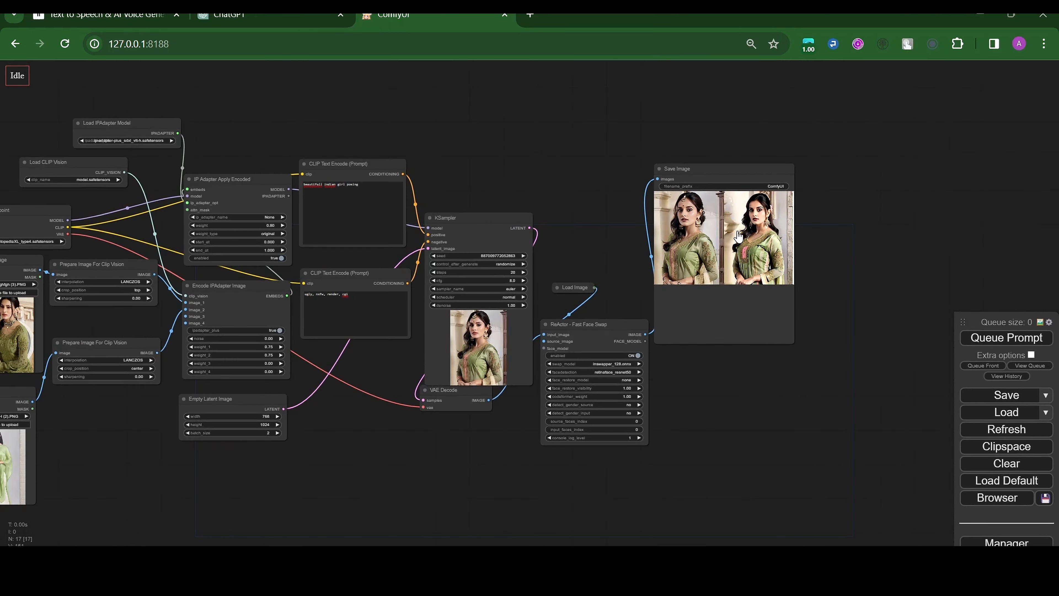
click(556, 288)
scroll(682, 223, up, 12)
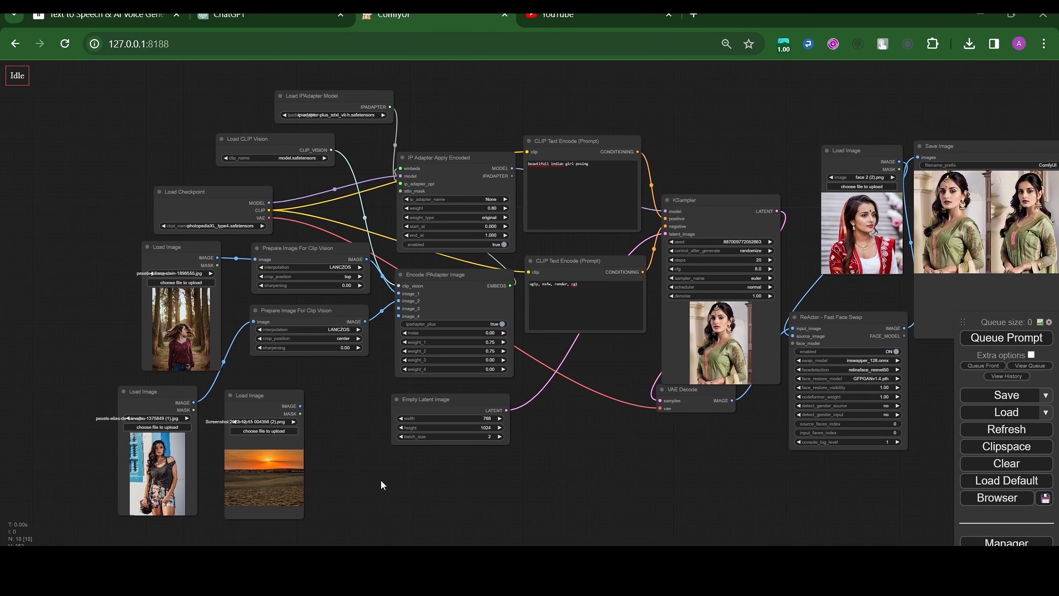
Step: Connect the desert sunset Load Image node's image output to image_3 on the Encode IPAdapter Image node
scroll(378, 479, up, 5)
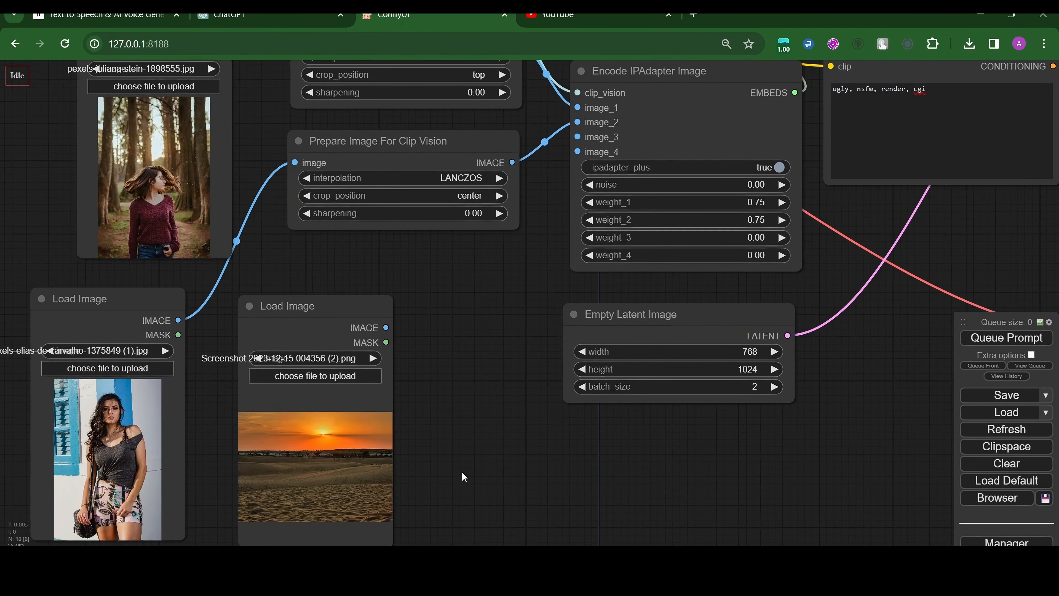
scroll(464, 477, down, 5)
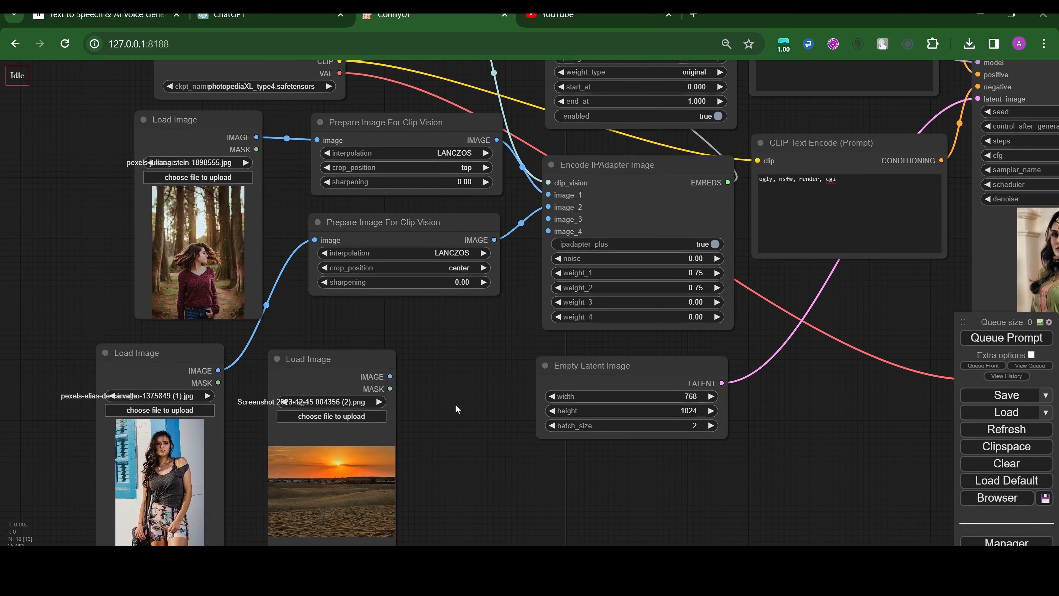
scroll(448, 453, down, 2)
scroll(462, 420, up, 2)
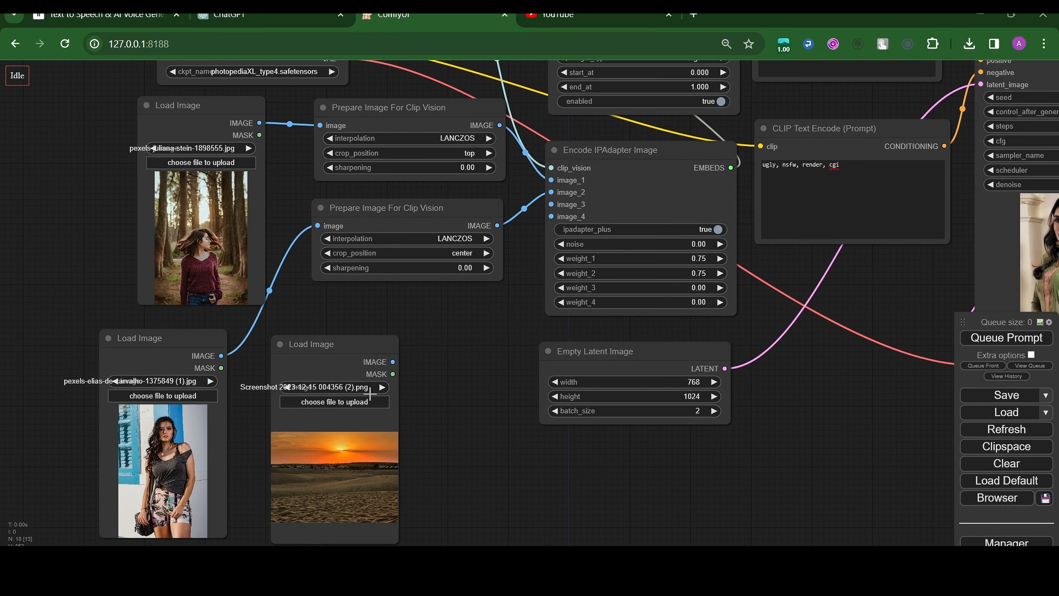
drag(393, 362, 551, 204)
scroll(479, 360, down, 2)
scroll(479, 361, up, 2)
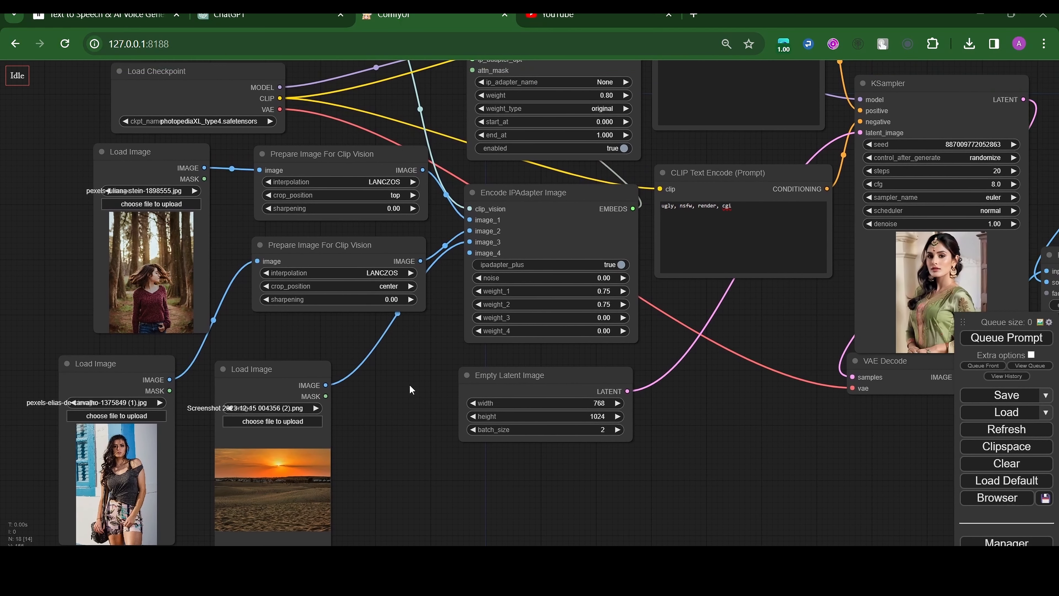
Step: Set weight_3 to 0.61 on the Encode IPAdapter Image node
drag(410, 385, 414, 379)
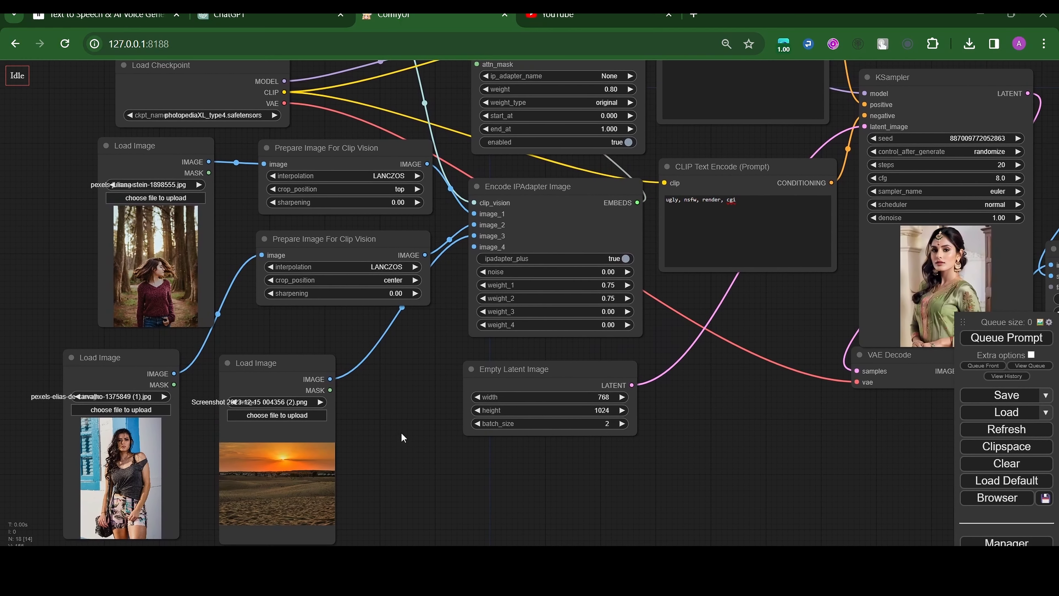
drag(402, 420, 396, 419)
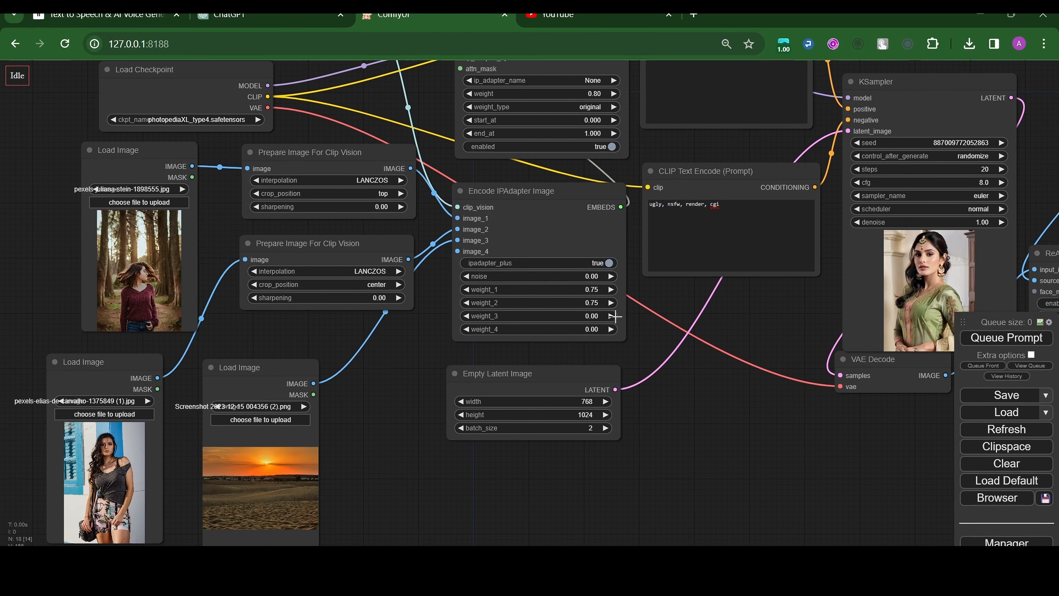
drag(572, 315, 579, 313)
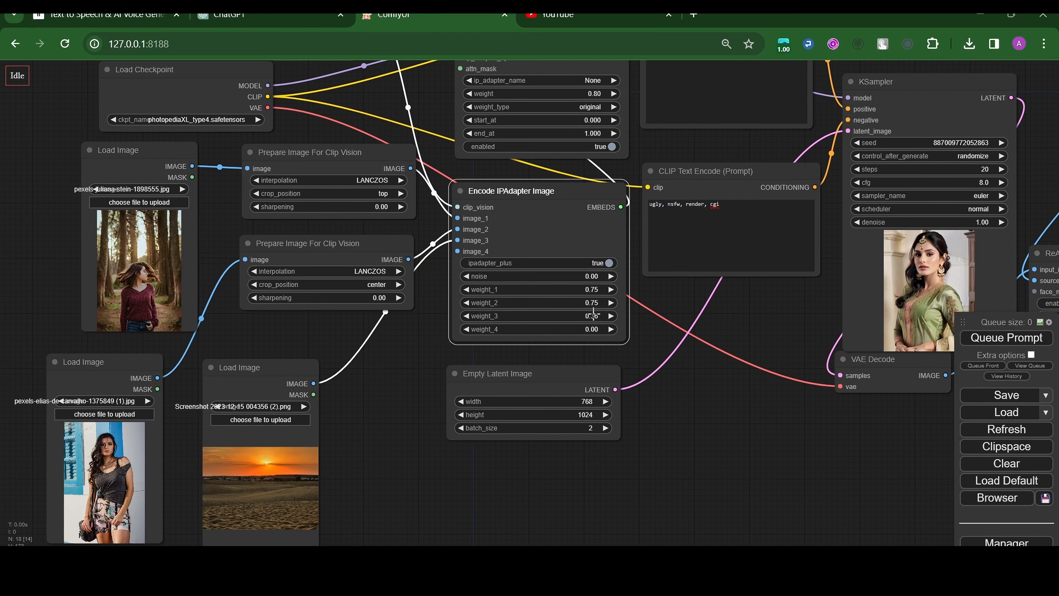
Step: Set the KSampler to 25 steps, cfg 6.4, the uni_pc_bh2 sampler and the karras scheduler
scroll(593, 312, up, 5)
click(567, 177)
scroll(558, 480, down, 2)
click(559, 501)
click(541, 202)
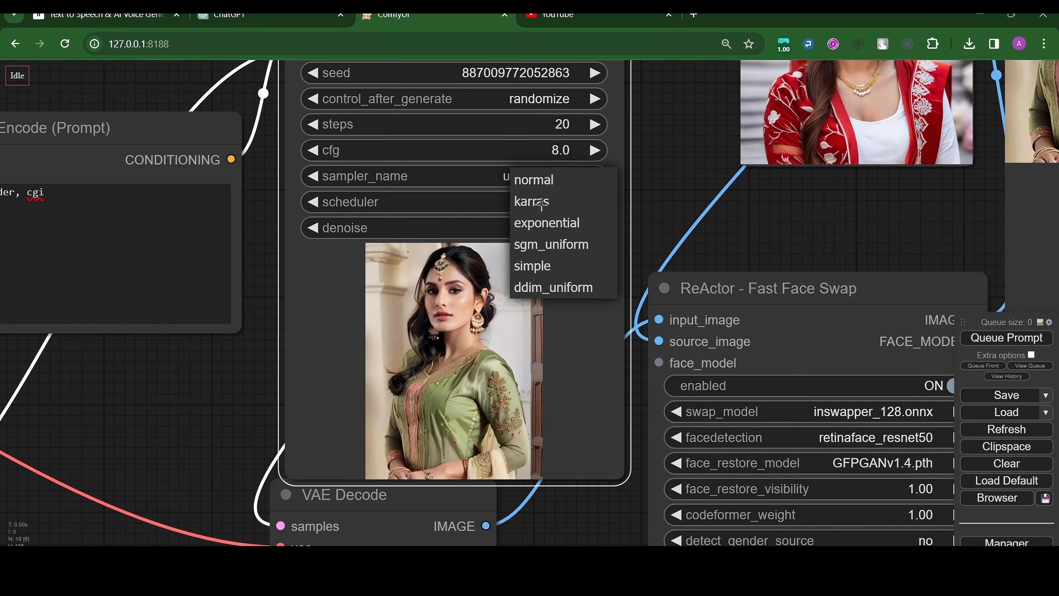
click(541, 201)
drag(504, 124, 502, 125)
drag(520, 150, 511, 153)
Step: Queue the prompt with the sunset reference and the new sampler settings
scroll(618, 200, down, 6)
scroll(662, 208, down, 5)
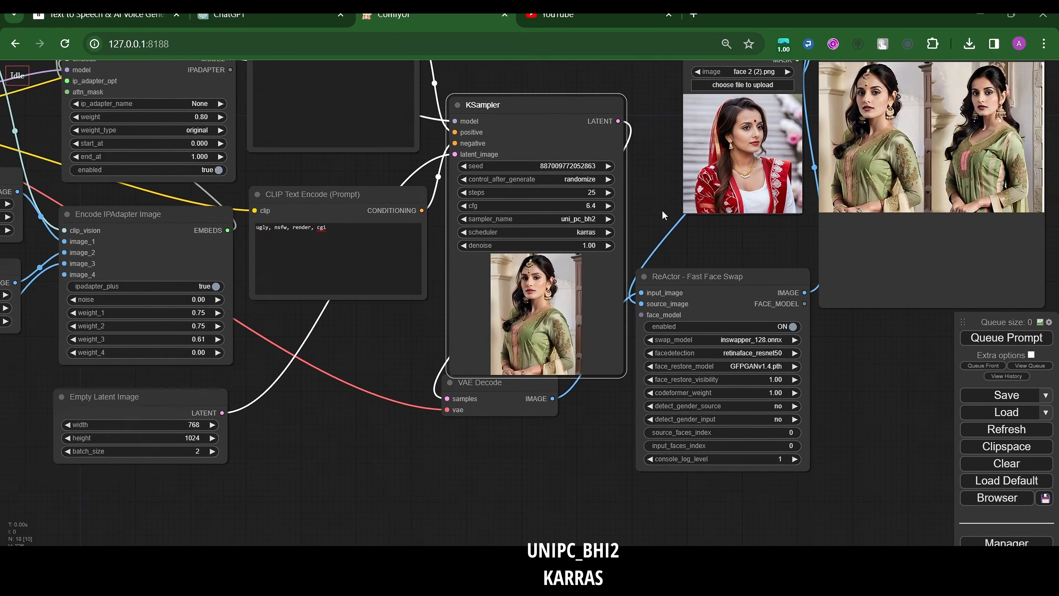
drag(662, 202, 712, 222)
click(714, 226)
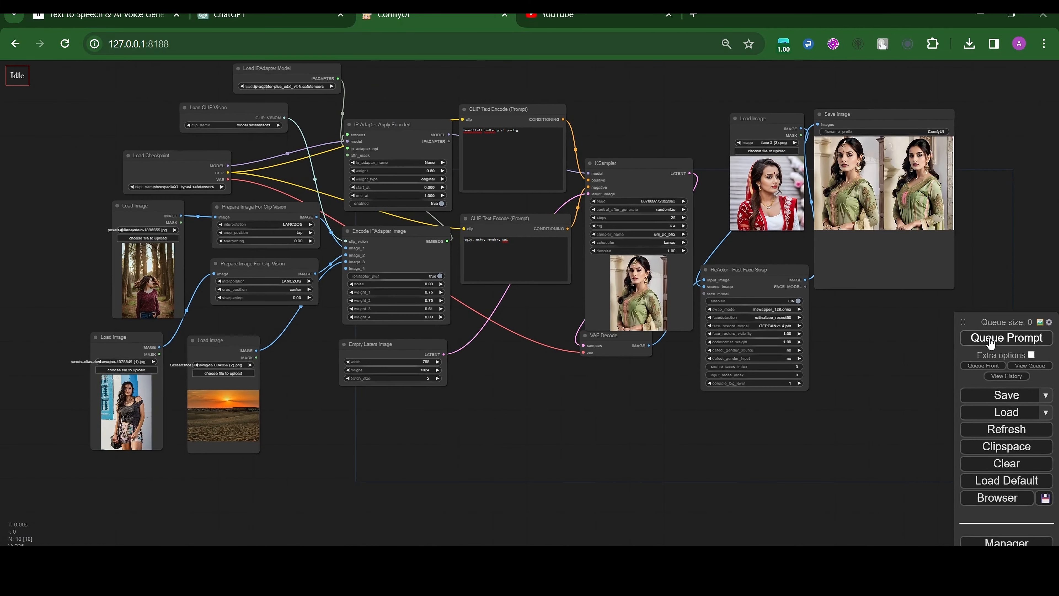
click(991, 341)
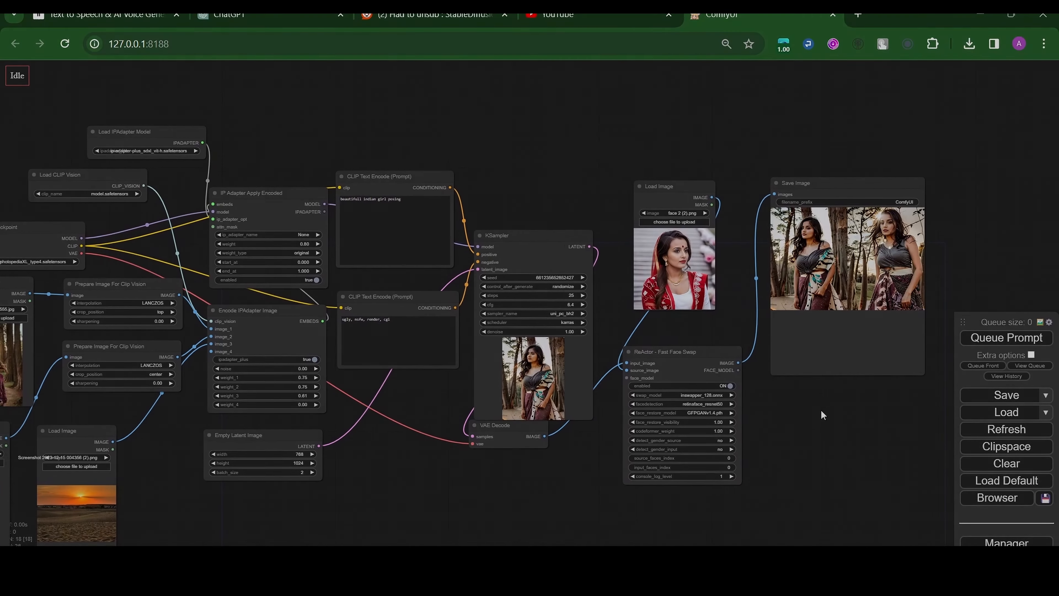
Step: Inspect the two generated images up close and compare their faces with the face photo supplied to ReActor
scroll(820, 410, up, 7)
scroll(850, 390, up, 3)
scroll(874, 363, up, 3)
scroll(874, 312, up, 3)
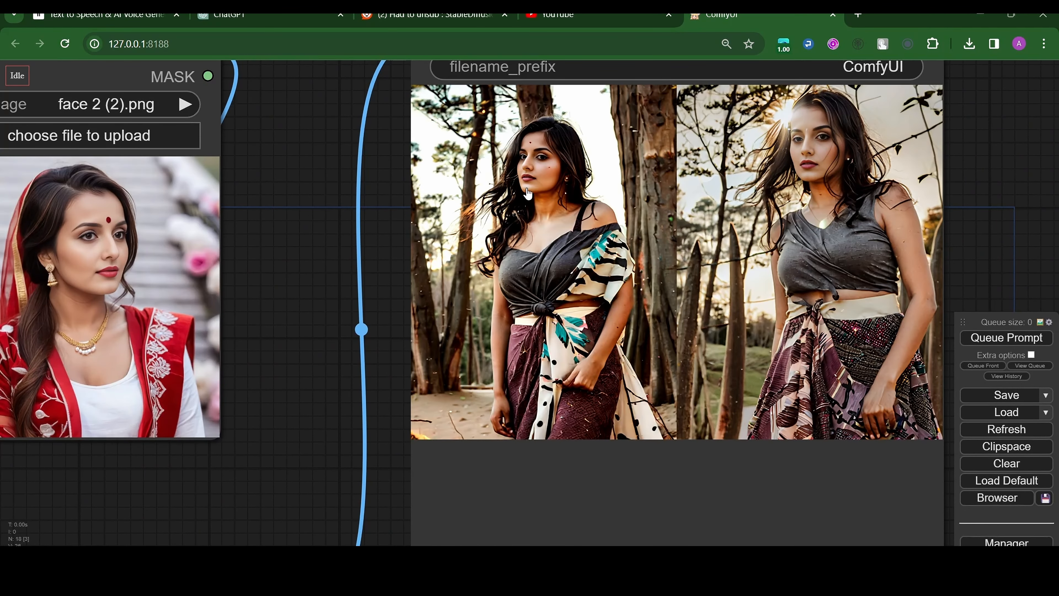
scroll(452, 482, right, 3)
scroll(254, 504, left, 5)
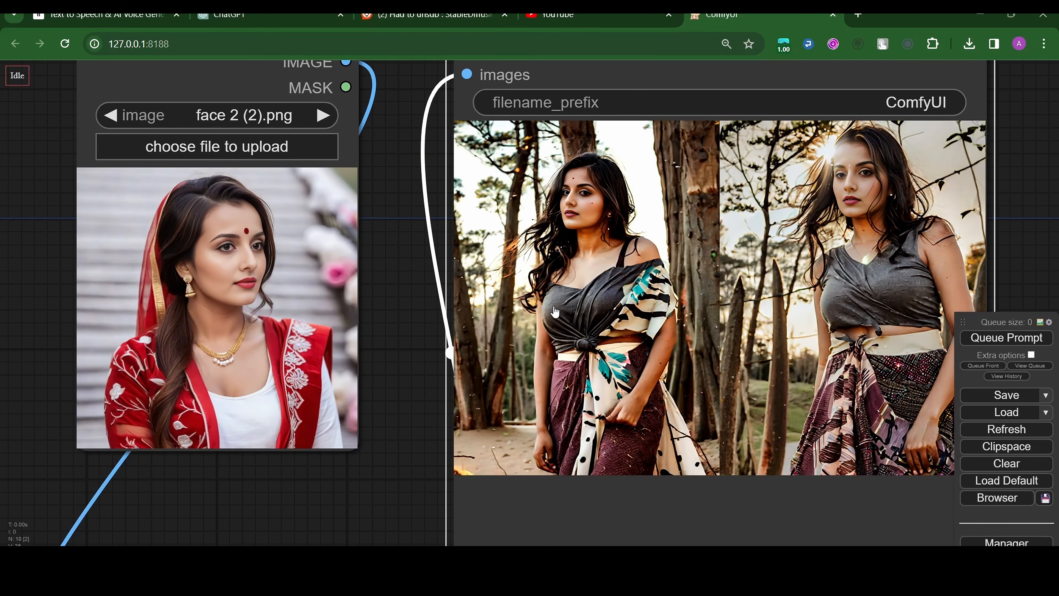
Step: Move the Save Image node next to the reference Load Image nodes and compare the results with the forest, outfit and sunset pictures
scroll(649, 345, down, 10)
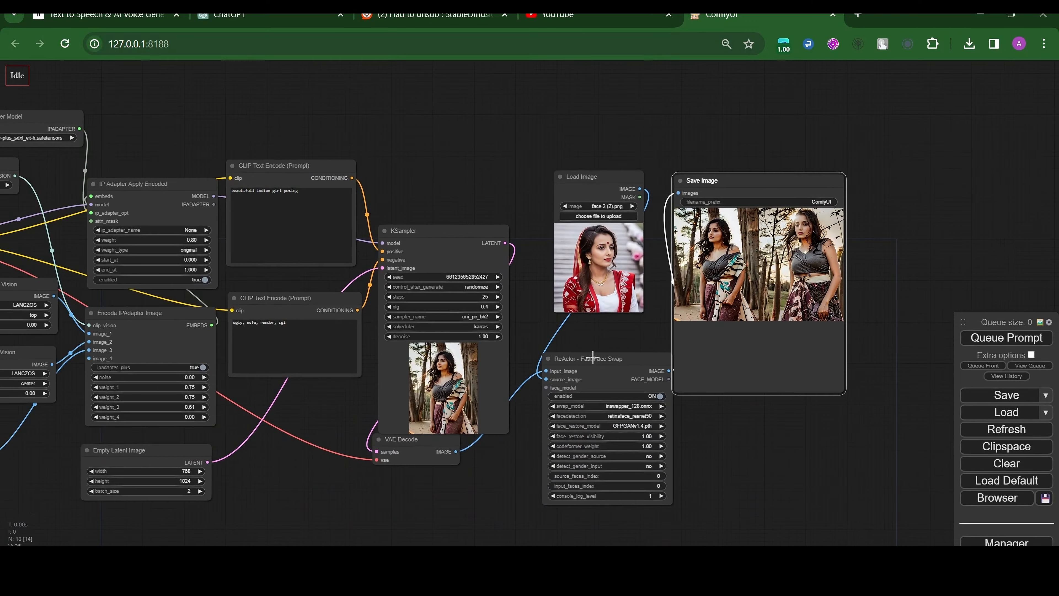
drag(802, 203, 245, 261)
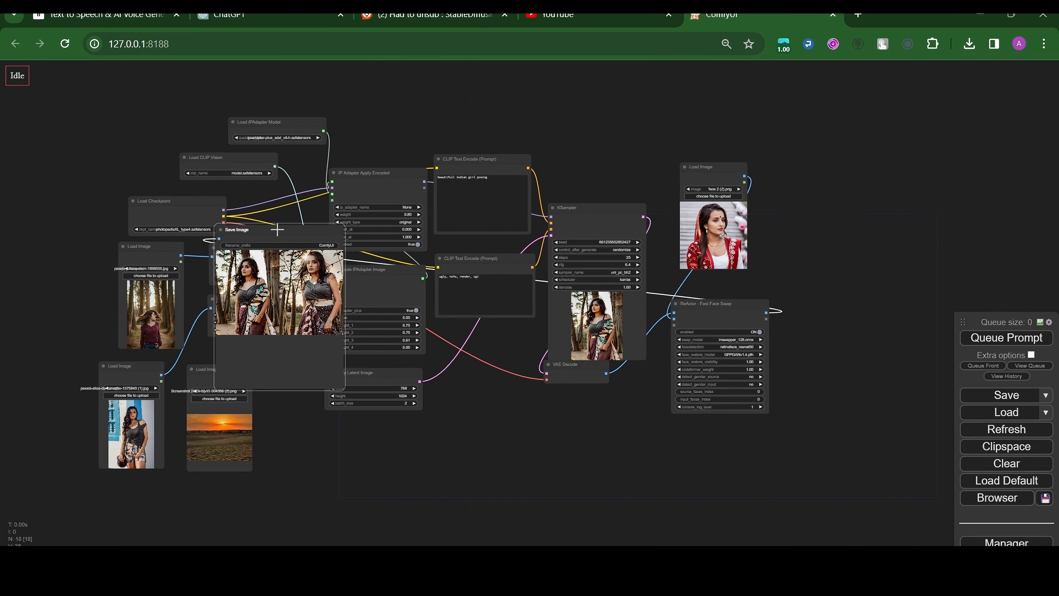
scroll(287, 442, up, 3)
scroll(393, 428, up, 5)
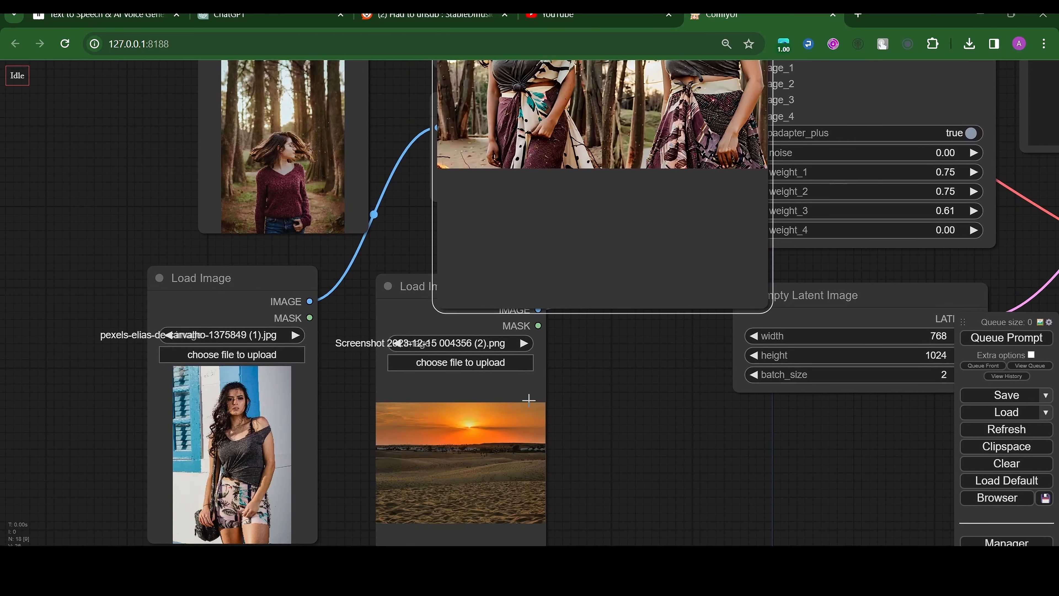
drag(588, 396, 527, 397)
scroll(521, 471, down, 2)
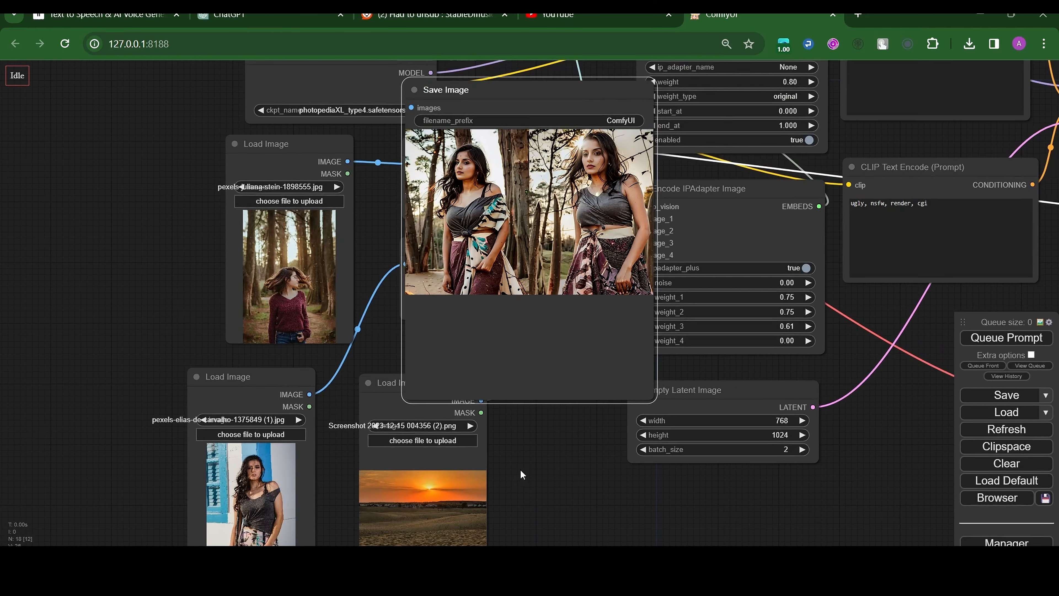
drag(520, 469, 498, 433)
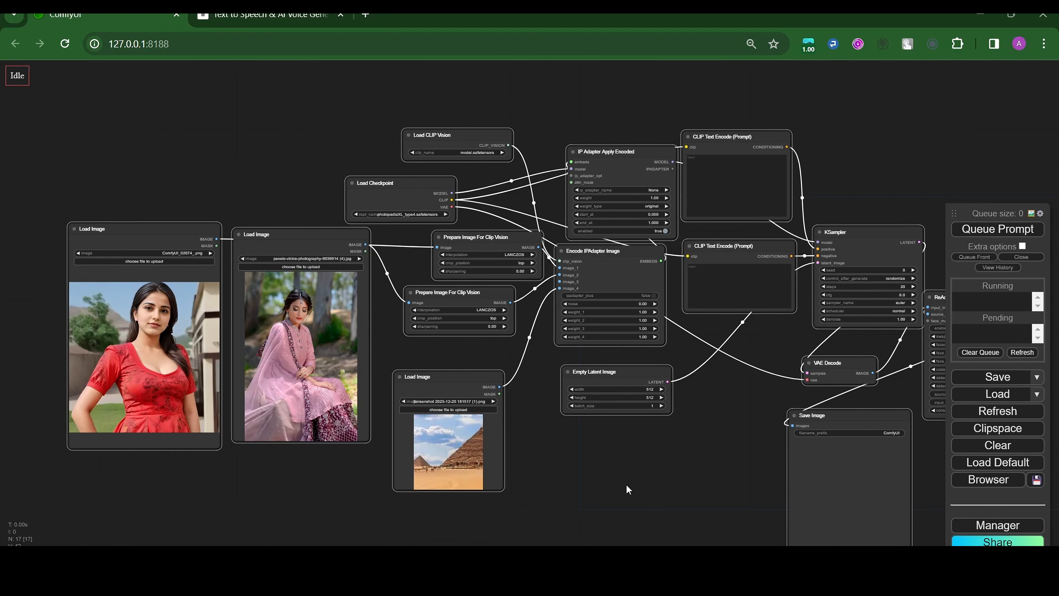
Step: In the workflow with the pyramid picture, set weight_1 to 0.63 and weight_2 to 0.80 on the Encode IPAdapter Image node
drag(586, 478, 674, 474)
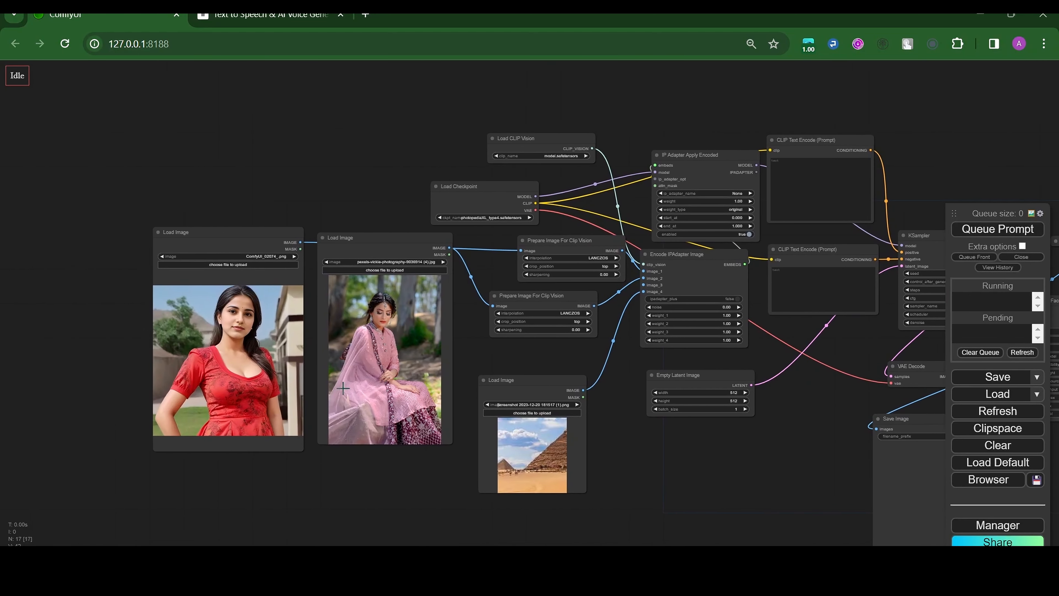
scroll(359, 384, up, 4)
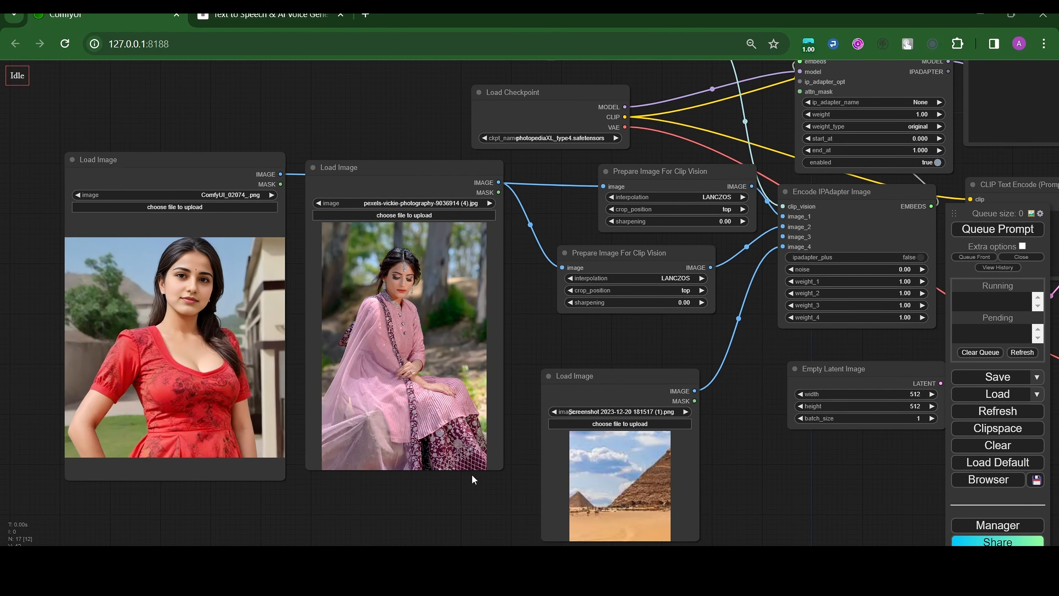
scroll(471, 474, down, 5)
drag(712, 483, 654, 400)
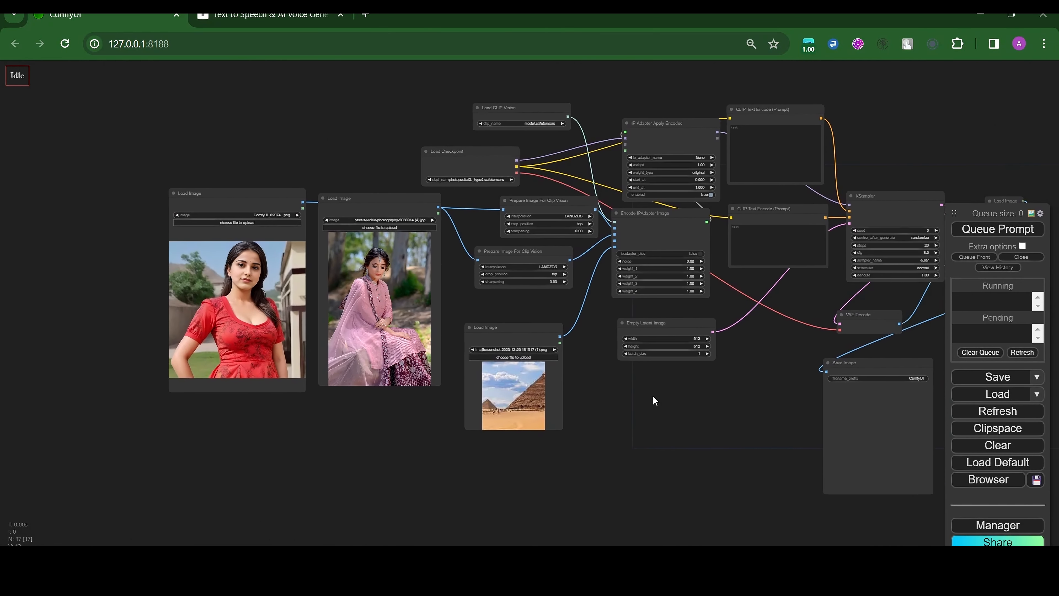
drag(566, 438, 681, 464)
scroll(654, 212, up, 4)
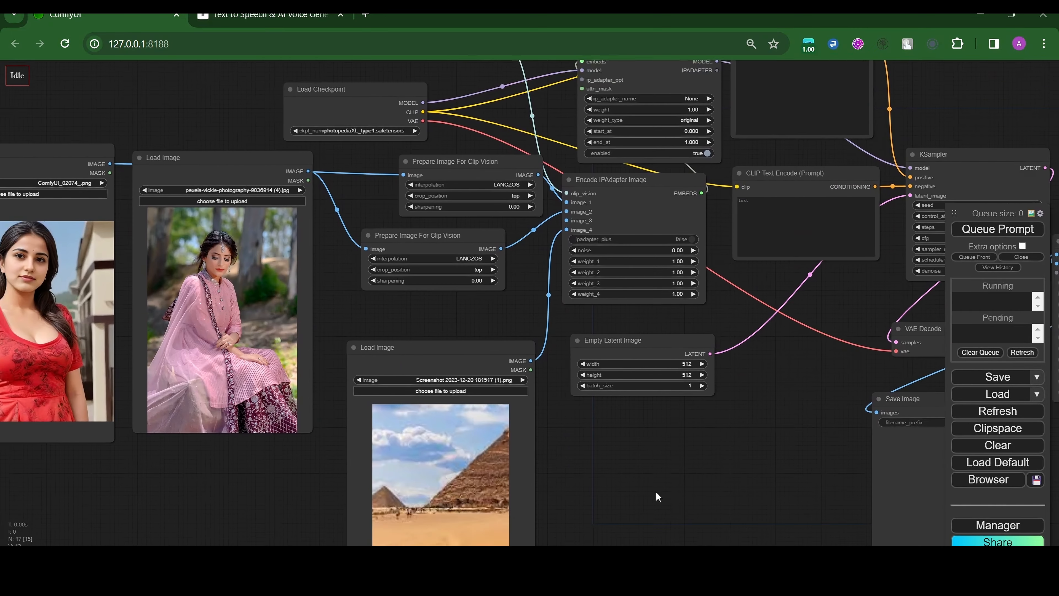
drag(694, 301, 679, 302)
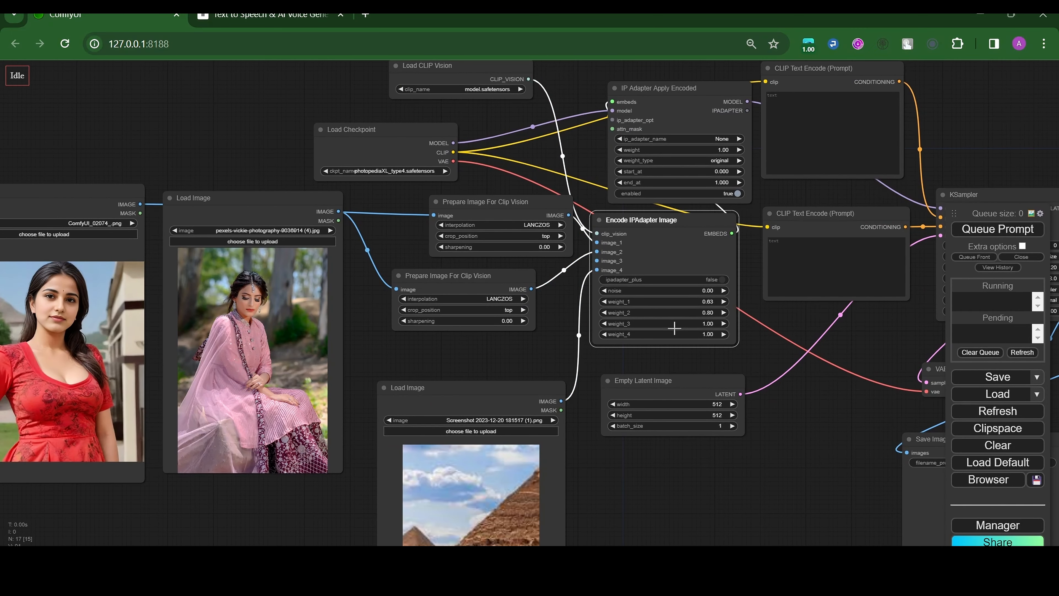
Step: Move the pyramid image's connection from image_4 to image_3 on Encode IPAdapter Image and set weight_3 to 0.75
drag(513, 405, 512, 385)
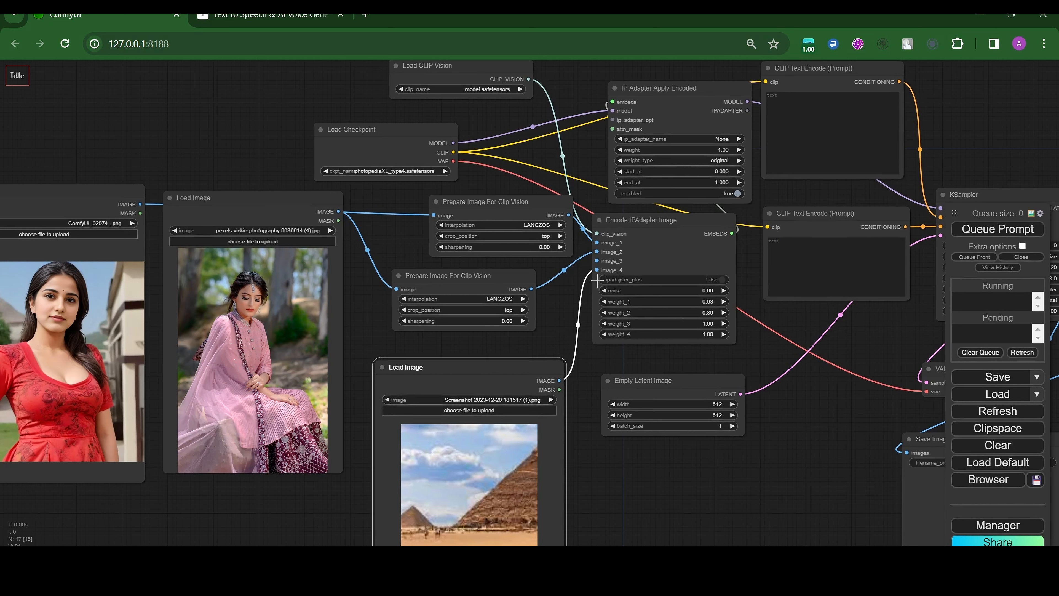
drag(597, 280, 597, 261)
drag(696, 322, 687, 326)
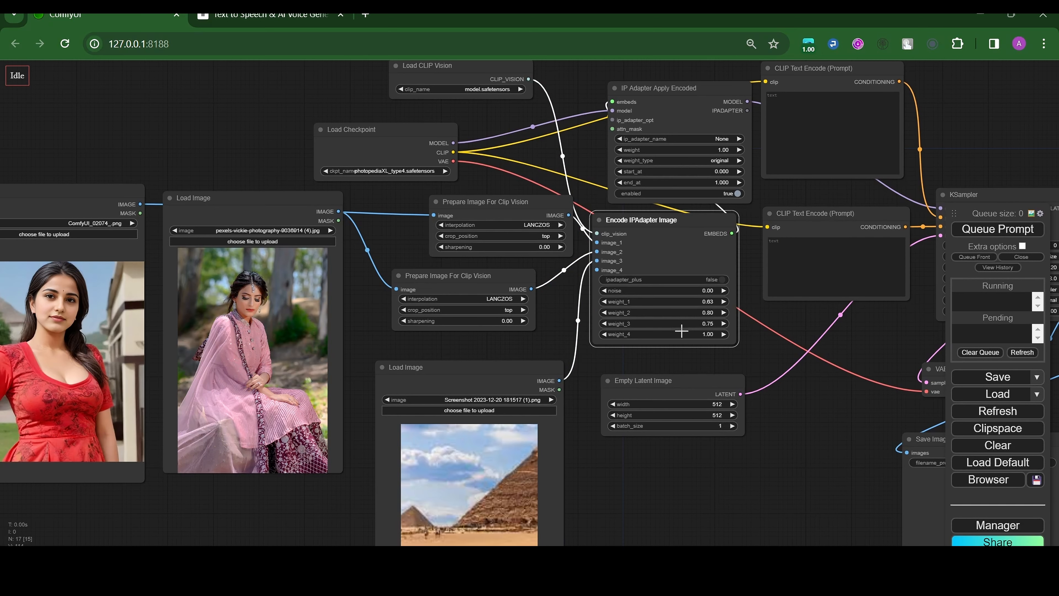
Step: Set weight_4 to 0.00 and give the Empty Latent Image a height of 768 and a batch size of 2
scroll(772, 117, up, 10)
click(332, 211)
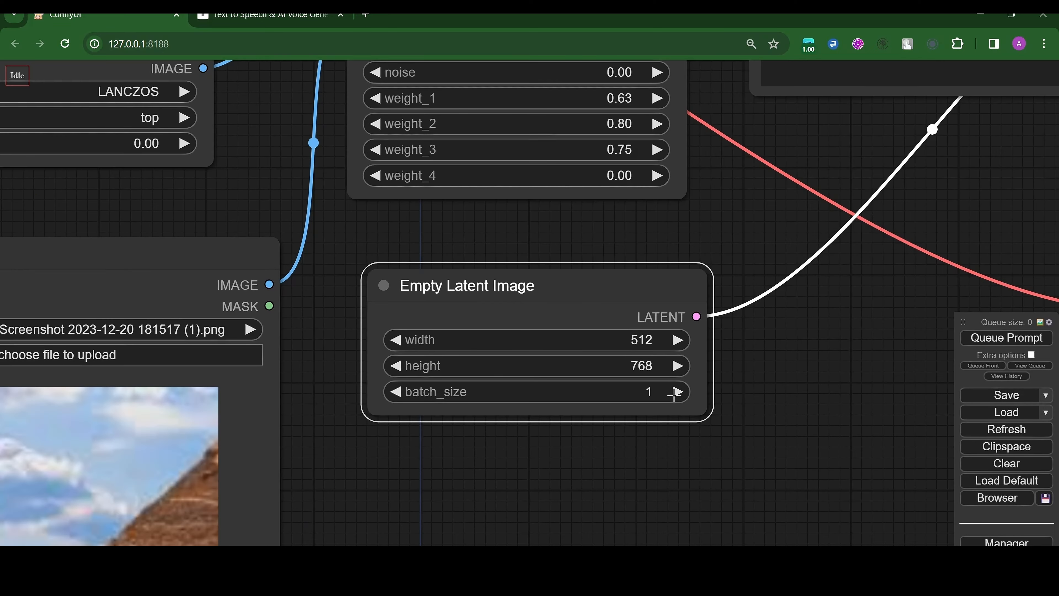
scroll(675, 394, down, 10)
Step: Set the IP Adapter Apply Encoded weight to 0.75 and enter the positive prompt "indian girl posing near pyramids of egypt"
scroll(780, 272, up, 12)
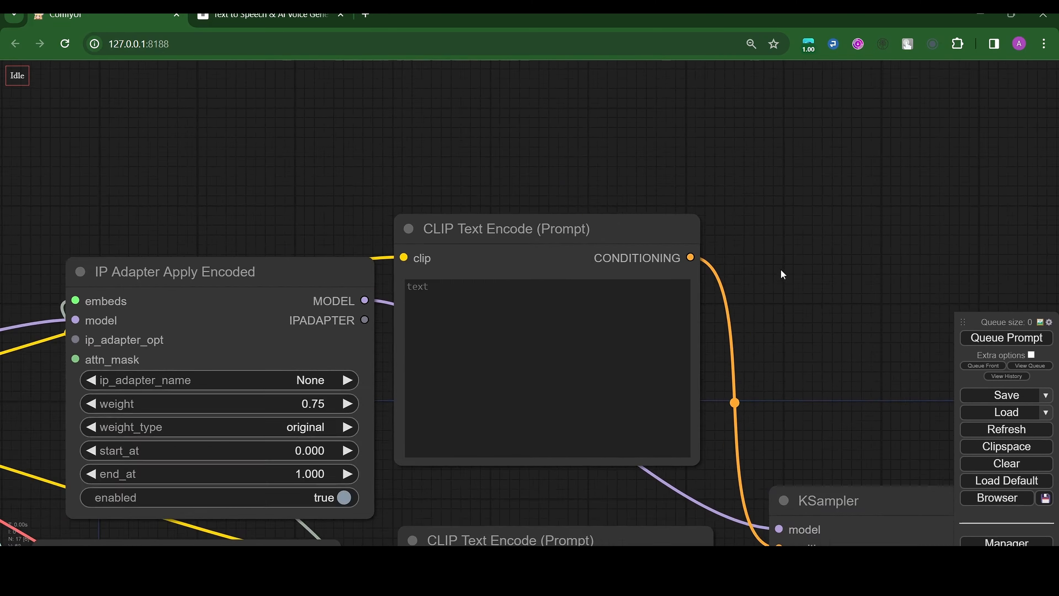
click(592, 340)
text(indian girl posing near pyramids of egyp)
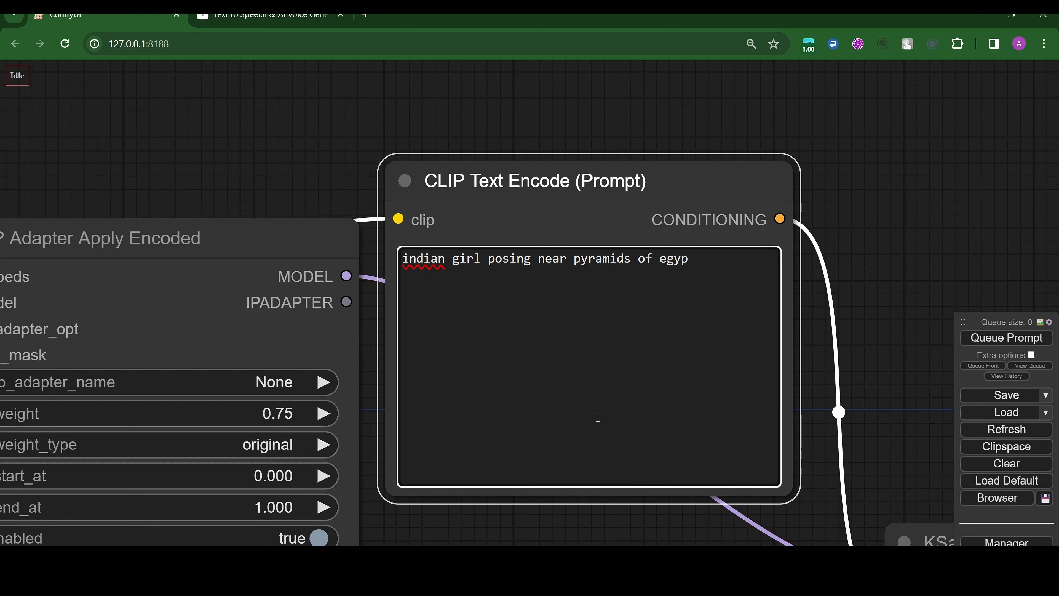
text(t)
Step: Enter "ugly, nsfw, render, cgi" as the negative prompt in the lower CLIP Text Encode node
scroll(597, 416, down, 7)
scroll(626, 480, up, 7)
click(558, 373)
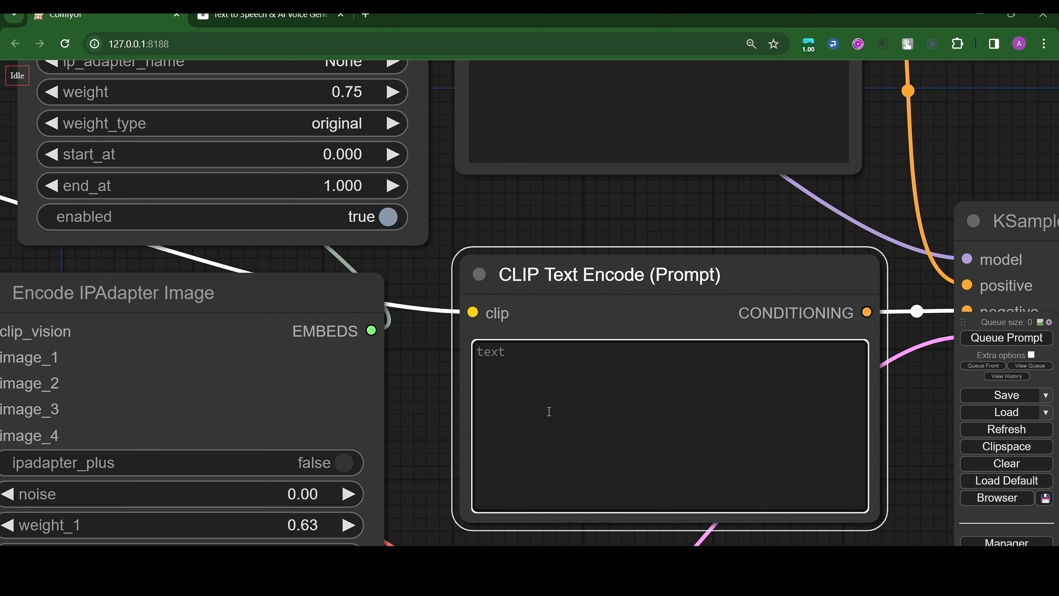
text(ugly, nf)
key(BackSpace)
text(sfw, render, cgi)
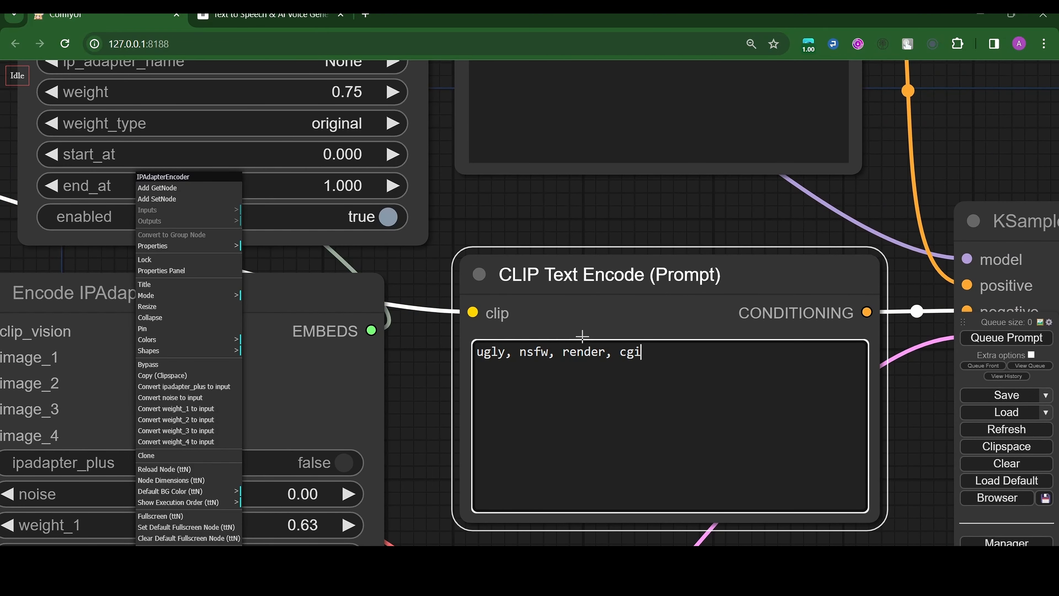
Step: Set the KSampler to 32 steps with the heunpp2 sampler and the karras scheduler
drag(582, 336, 92, 208)
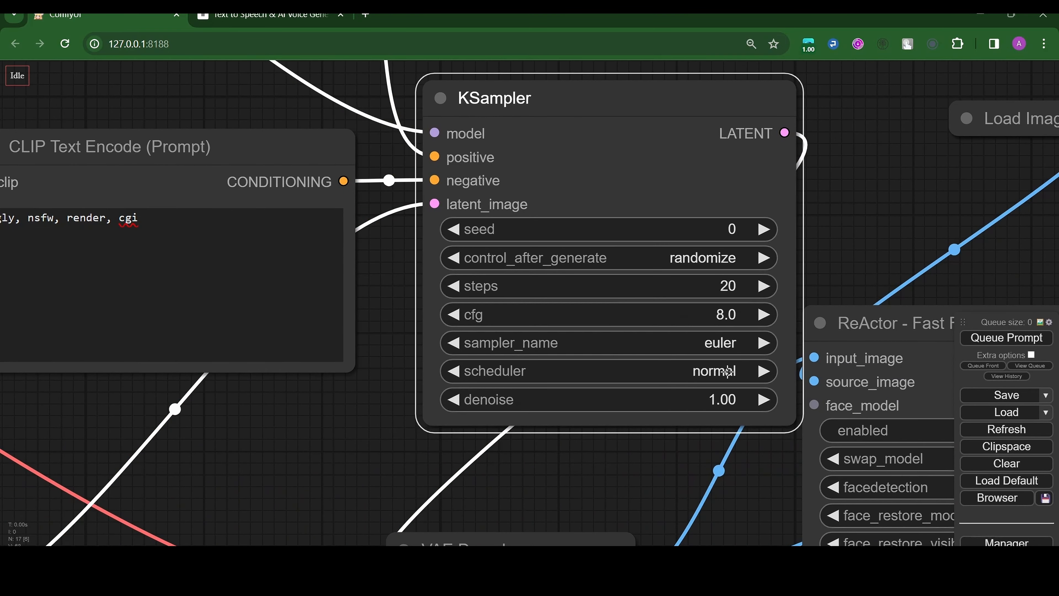
click(604, 342)
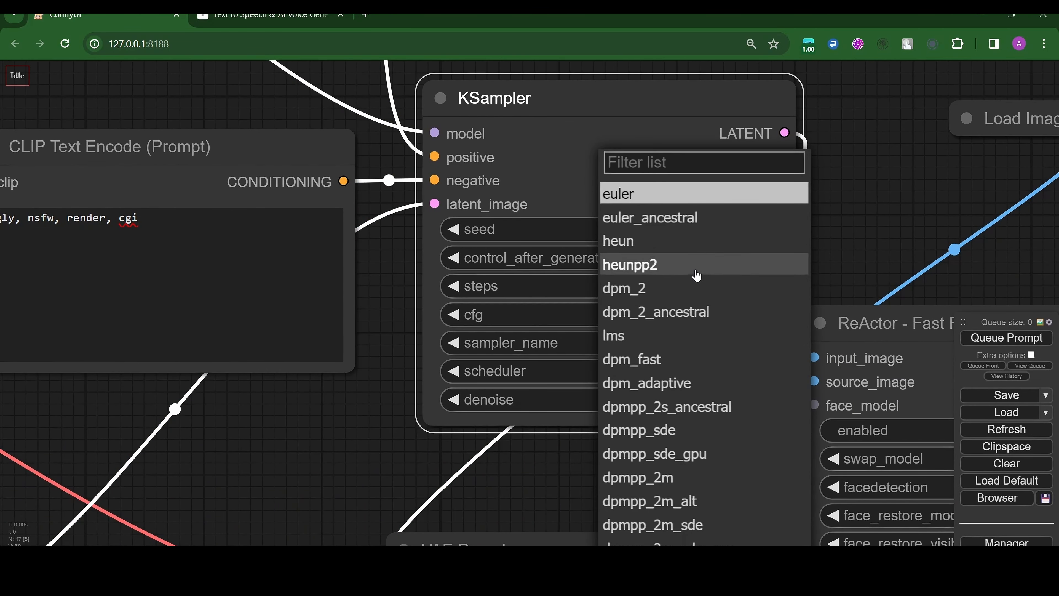
click(697, 271)
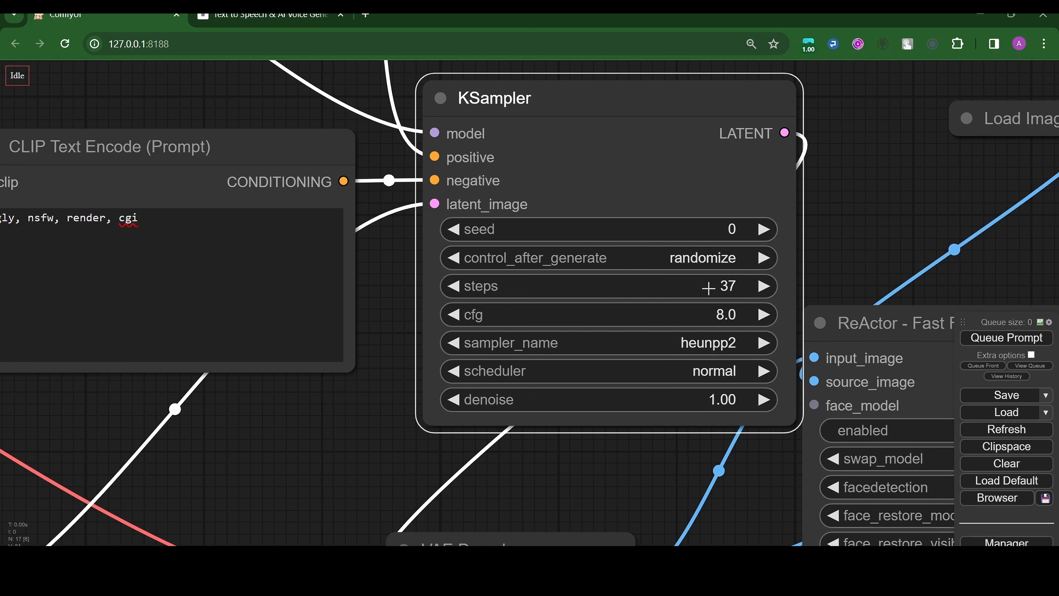
click(720, 370)
click(721, 368)
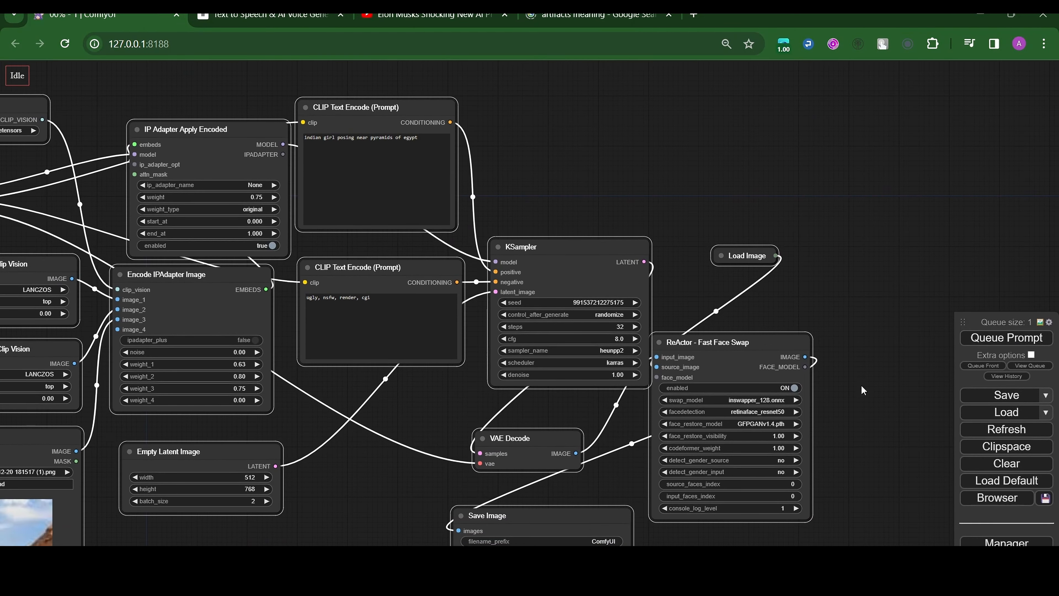
Step: Follow the queued run in the run_nvidia_gpu console window, minimize the console and dismiss the execution error in ComfyUI
scroll(667, 367, down, 3)
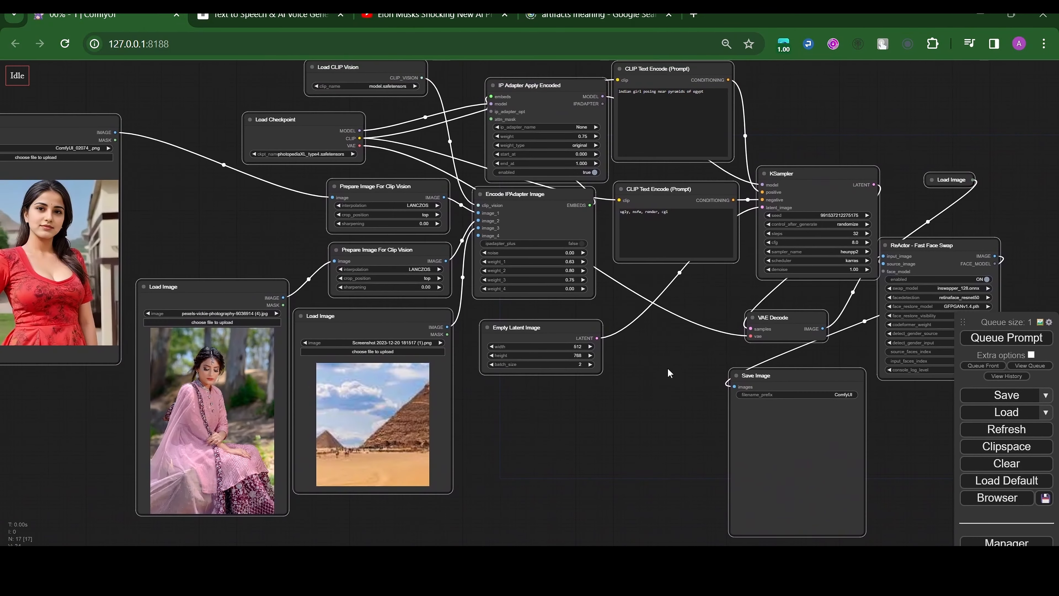
scroll(646, 384, down, 2)
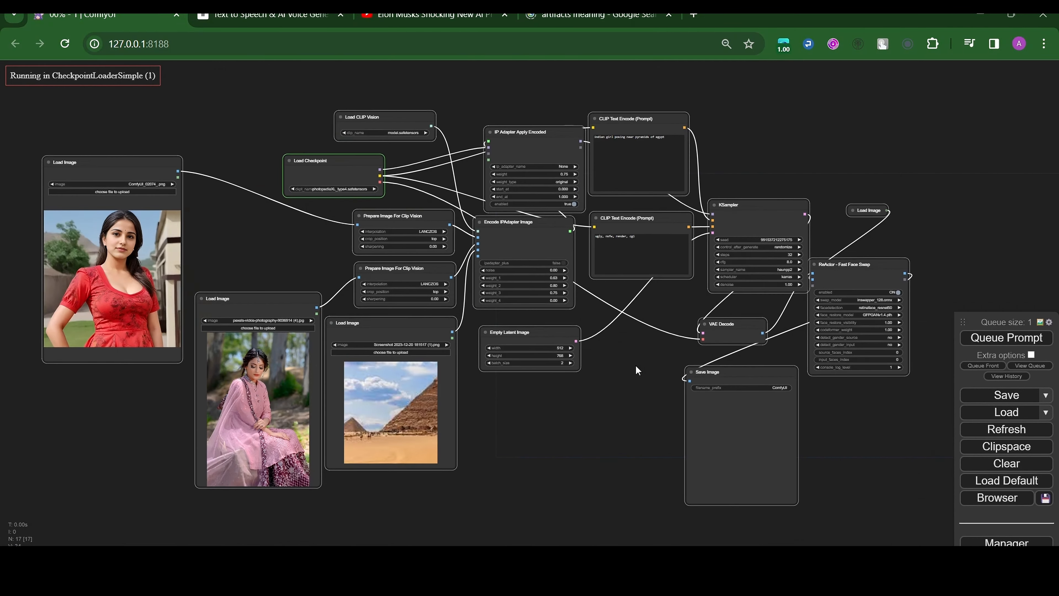
drag(636, 366, 617, 359)
key(alt+Tab)
drag(739, 48, 655, 391)
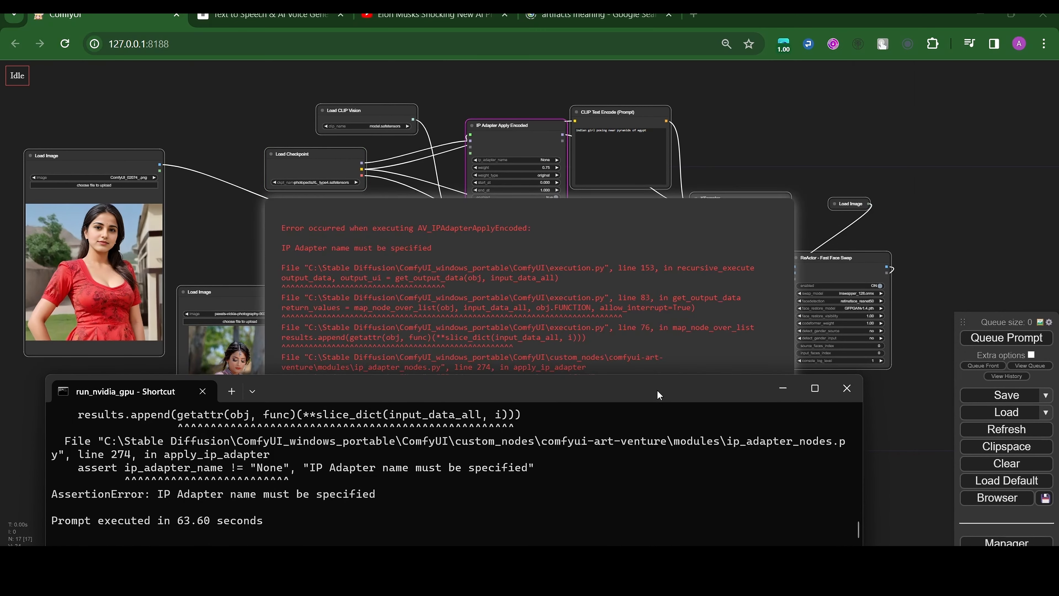
click(783, 388)
click(515, 412)
Step: Add a Load IPAdapter Model node feeding ip_adapter_opt of IP Adapter Apply Encoded and load ip-adapter-plus_sdxl_vit-h.safetensors
scroll(484, 316, up, 5)
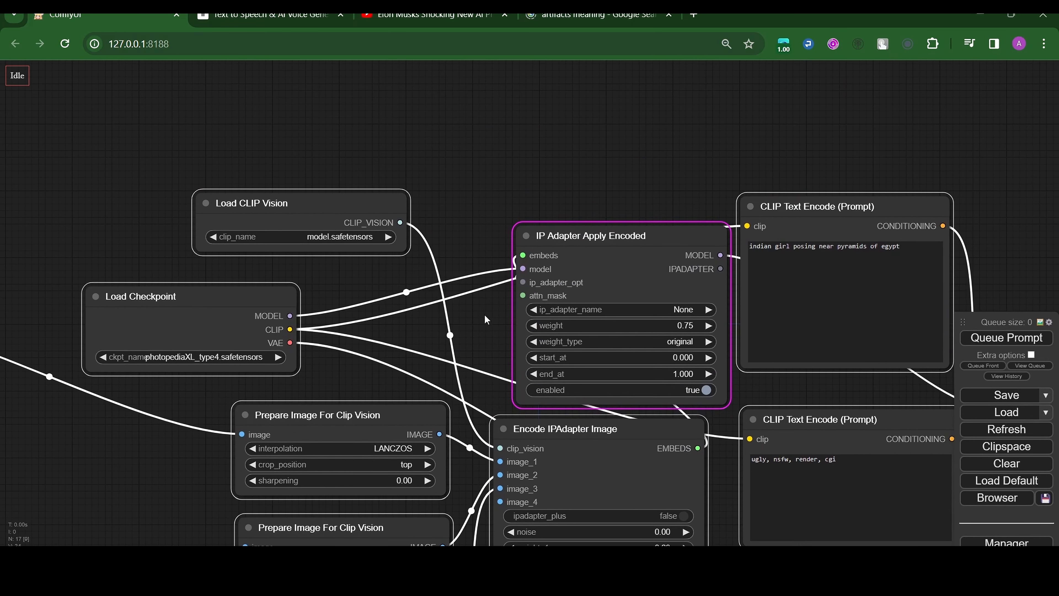
drag(485, 316, 451, 161)
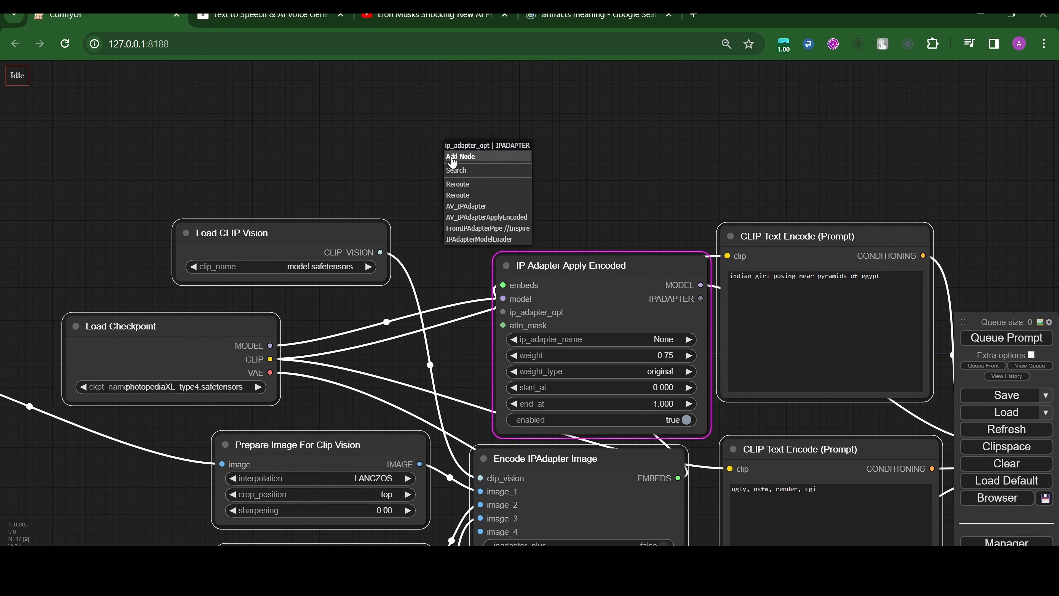
click(479, 240)
click(499, 181)
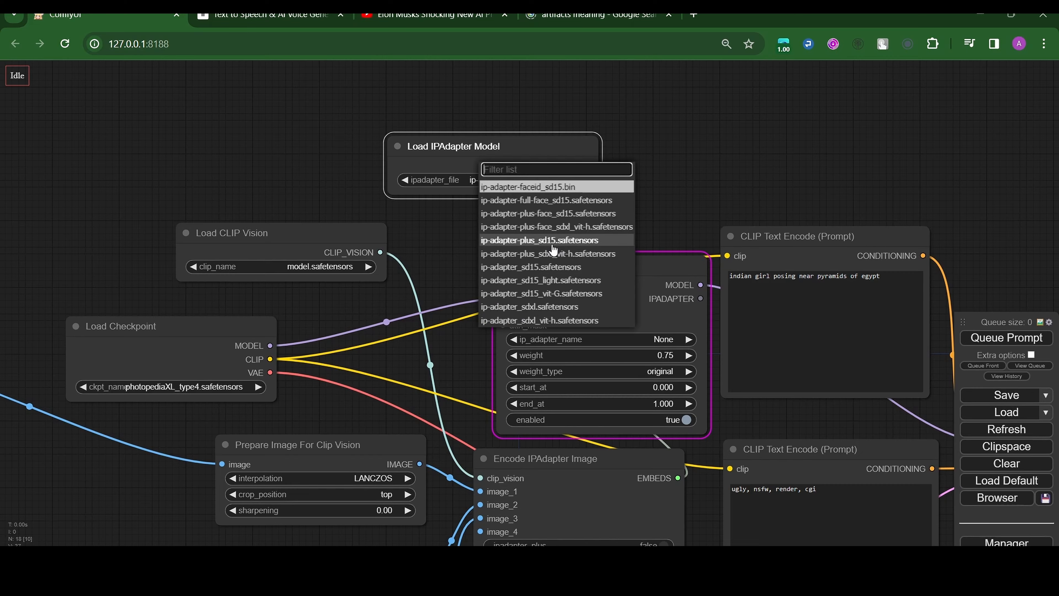
click(559, 255)
scroll(453, 247, down, 3)
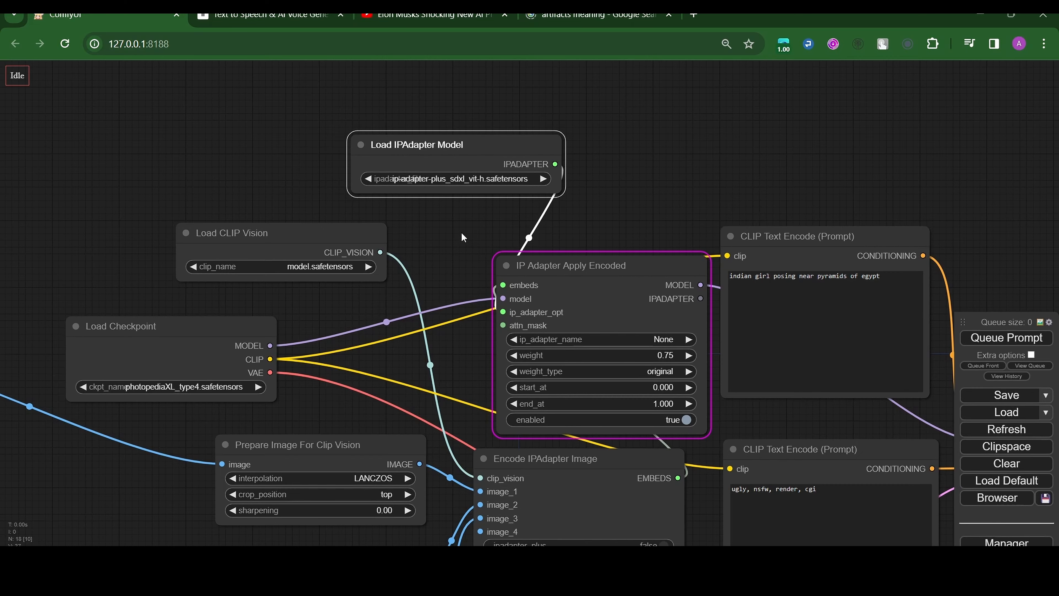
Step: Try to run the workflow with the added IPAdapter model and dismiss the execution error
scroll(453, 246, up, 8)
scroll(453, 246, down, 12)
scroll(453, 246, up, 1)
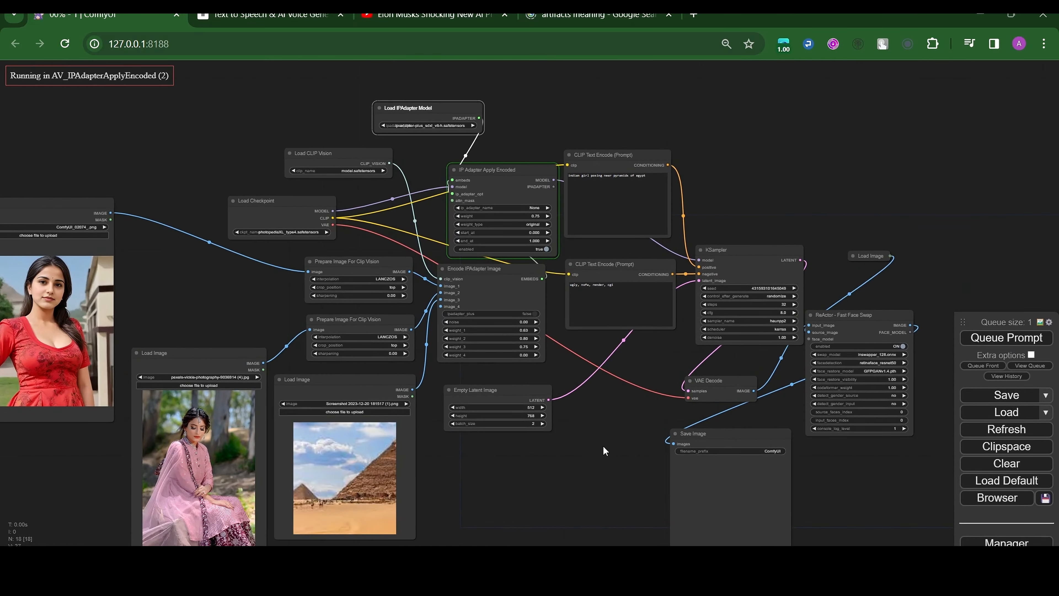
scroll(587, 431, down, 1)
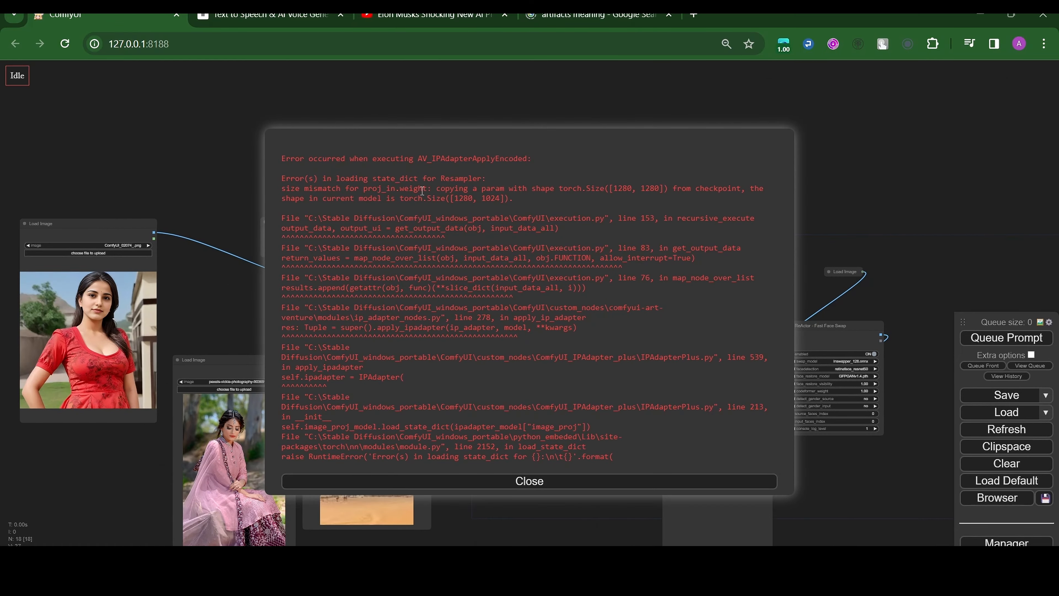
click(528, 480)
Step: Set ipadapter_plus to true in the Encode IPAdapter Image node and queue the workflow again
scroll(362, 281, up, 10)
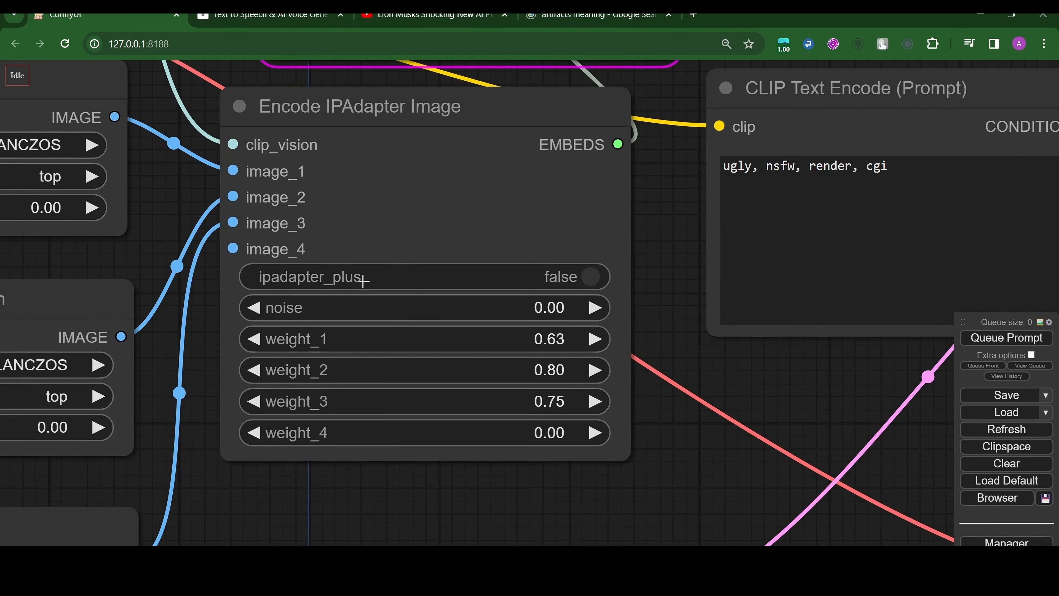
click(363, 281)
scroll(665, 379, down, 12)
key(ctrl+Return)
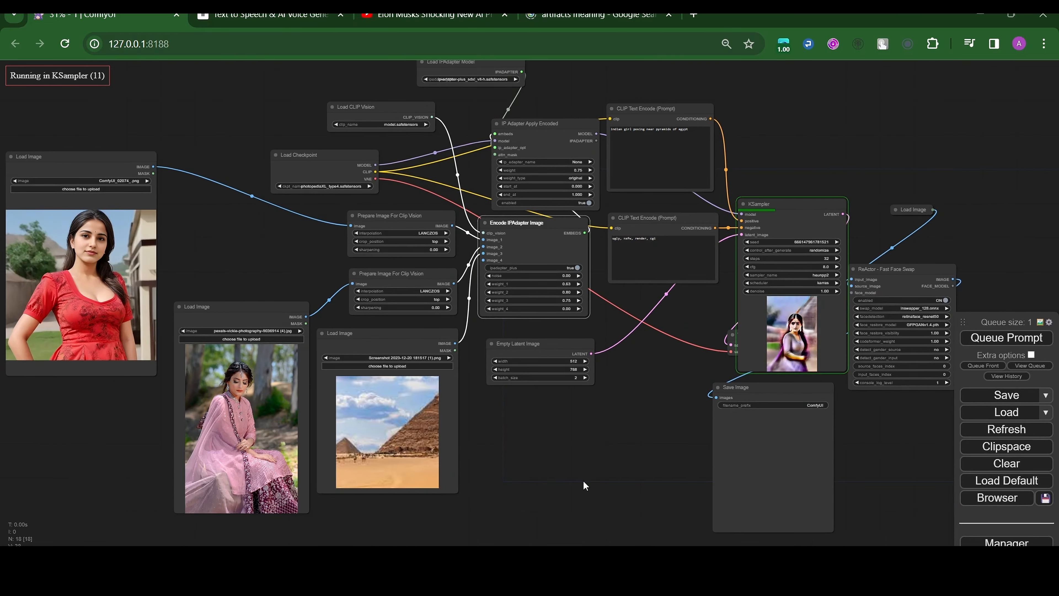
scroll(859, 513, up, 15)
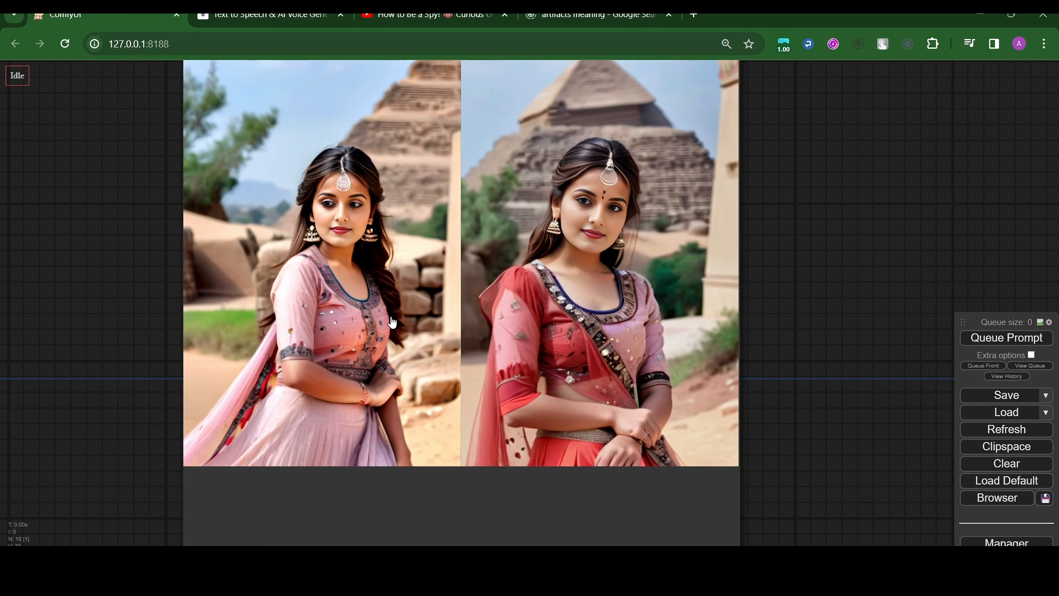
Step: Move the Save Image node beside the reference images of the two women and enlarge it
scroll(392, 322, down, 16)
drag(607, 404, 662, 408)
drag(796, 320, 232, 106)
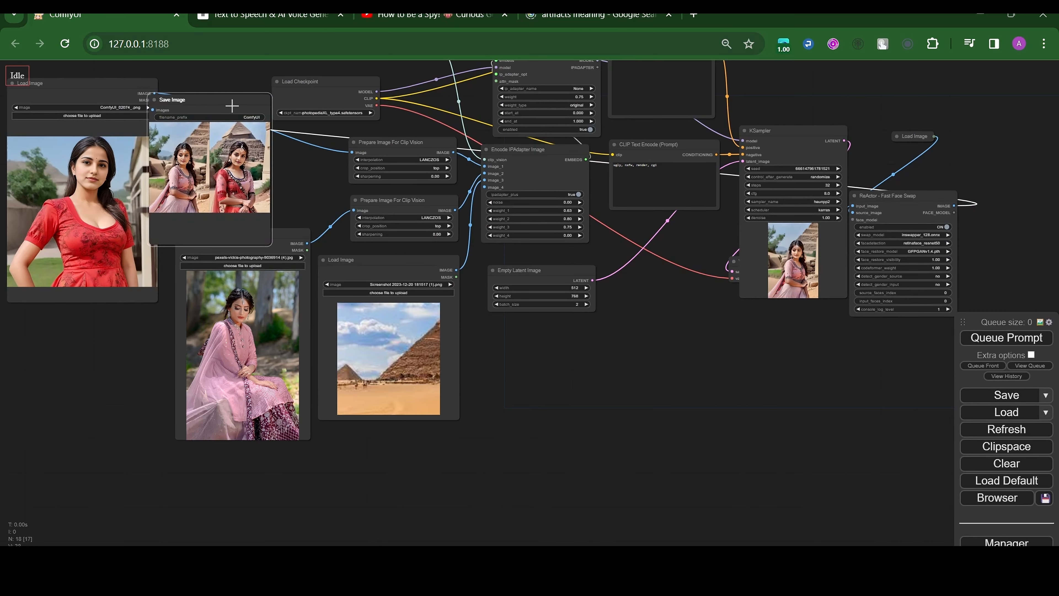
drag(119, 386, 461, 477)
scroll(435, 355, up, 7)
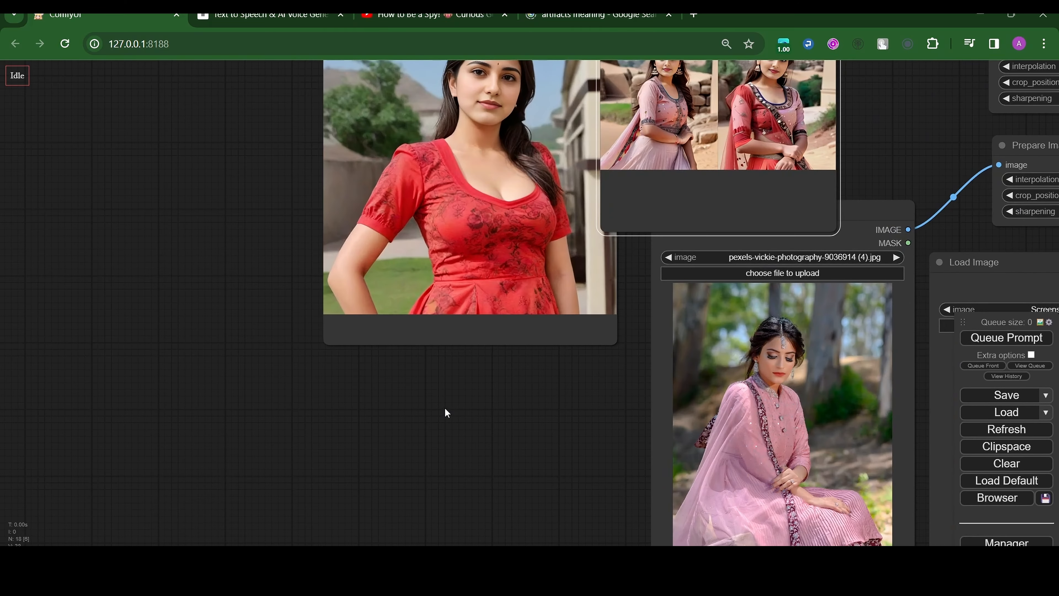
scroll(446, 408, down, 3)
scroll(459, 487, up, 1)
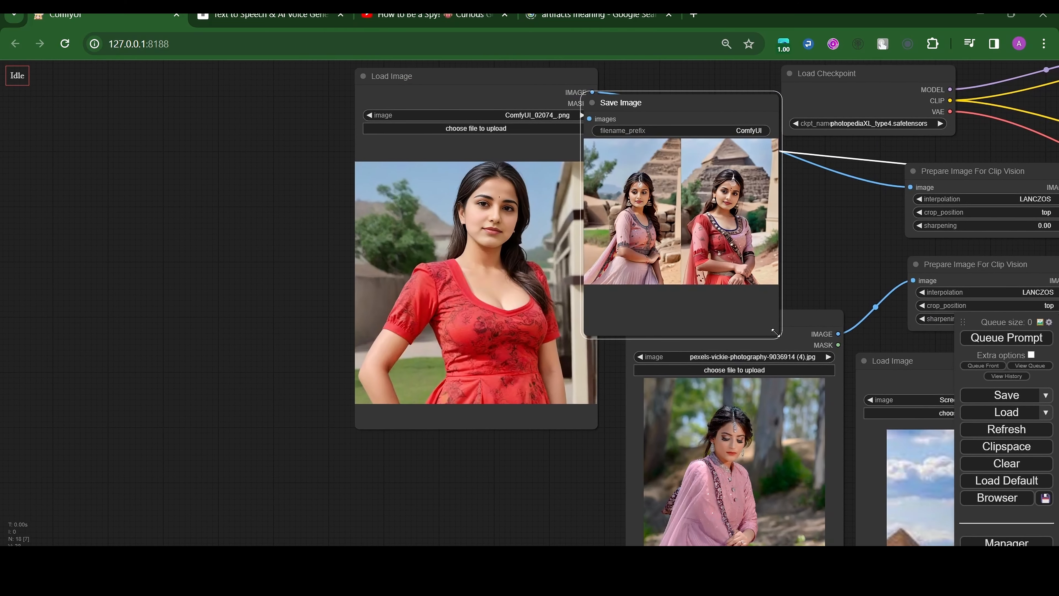
drag(775, 332, 905, 413)
Step: Compare the generated images' faces, outfits and pyramid backgrounds with the three reference images
drag(584, 525, 586, 389)
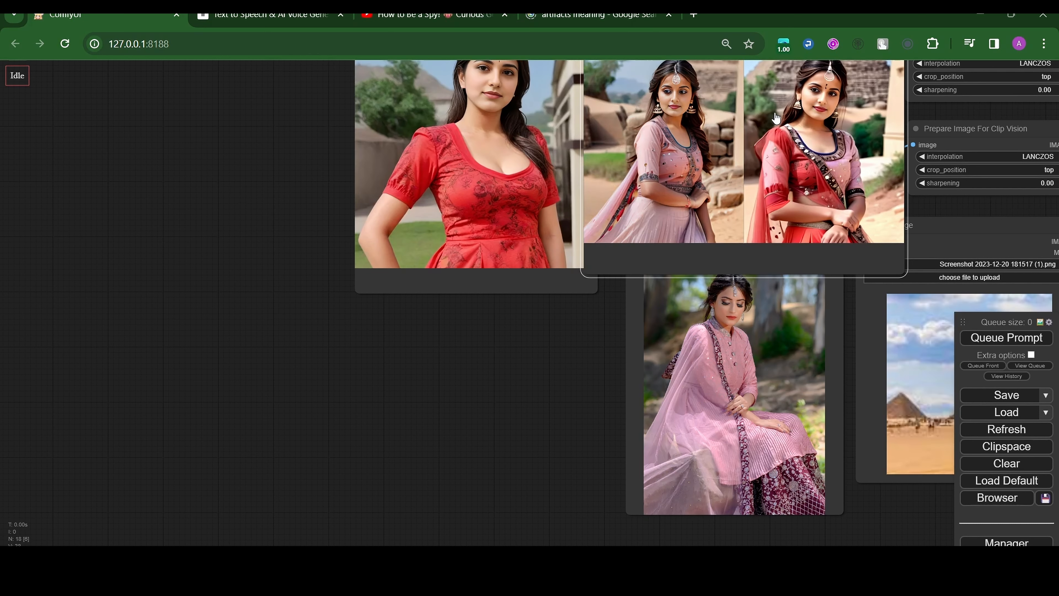
drag(576, 385, 446, 468)
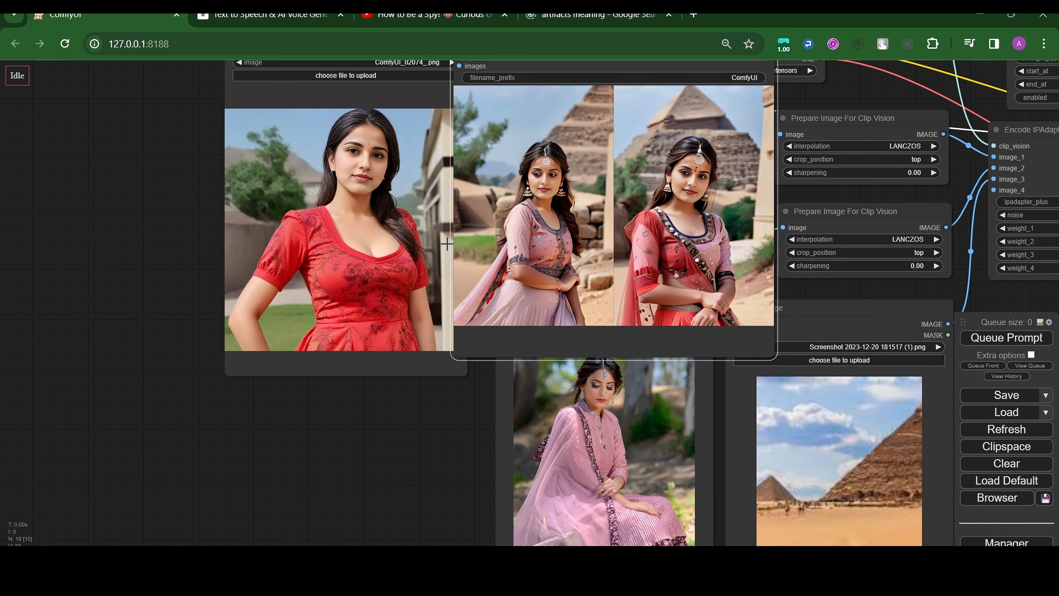
scroll(682, 166, up, 10)
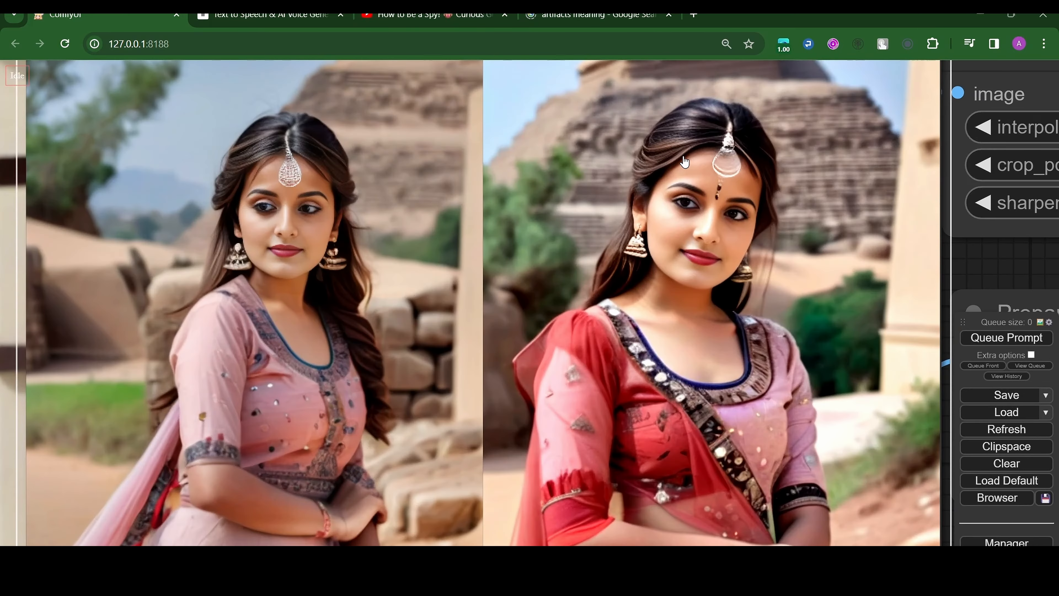
scroll(279, 323, down, 8)
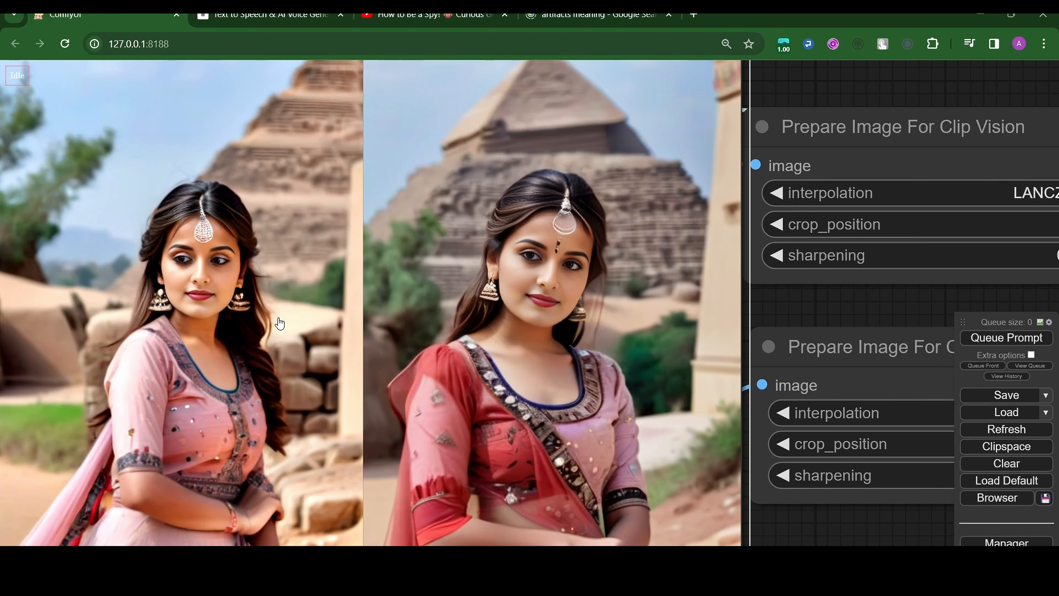
scroll(279, 324, down, 6)
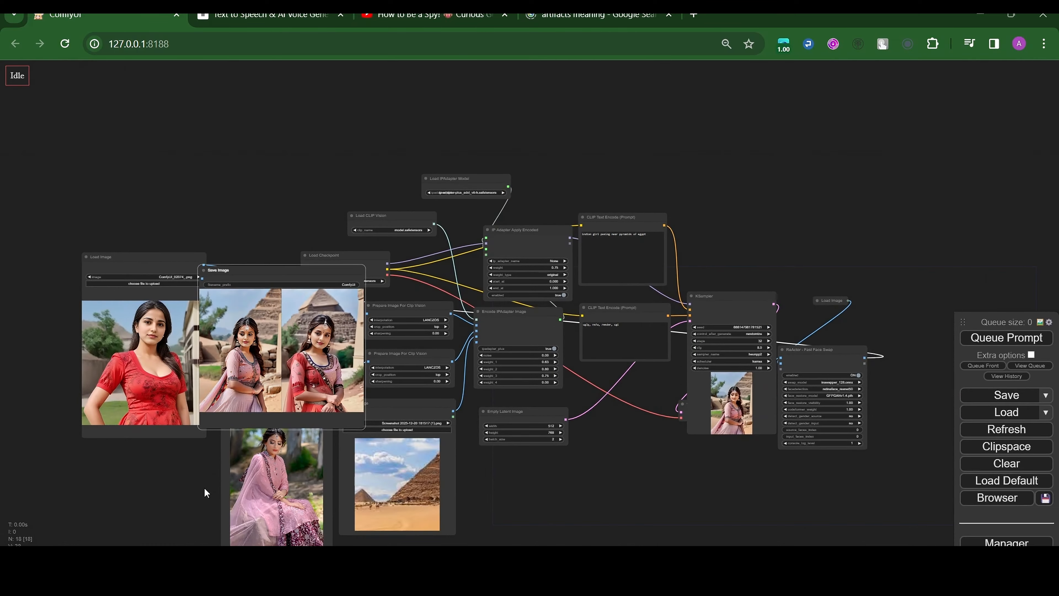
drag(205, 488, 502, 451)
scroll(502, 450, up, 2)
scroll(500, 451, down, 5)
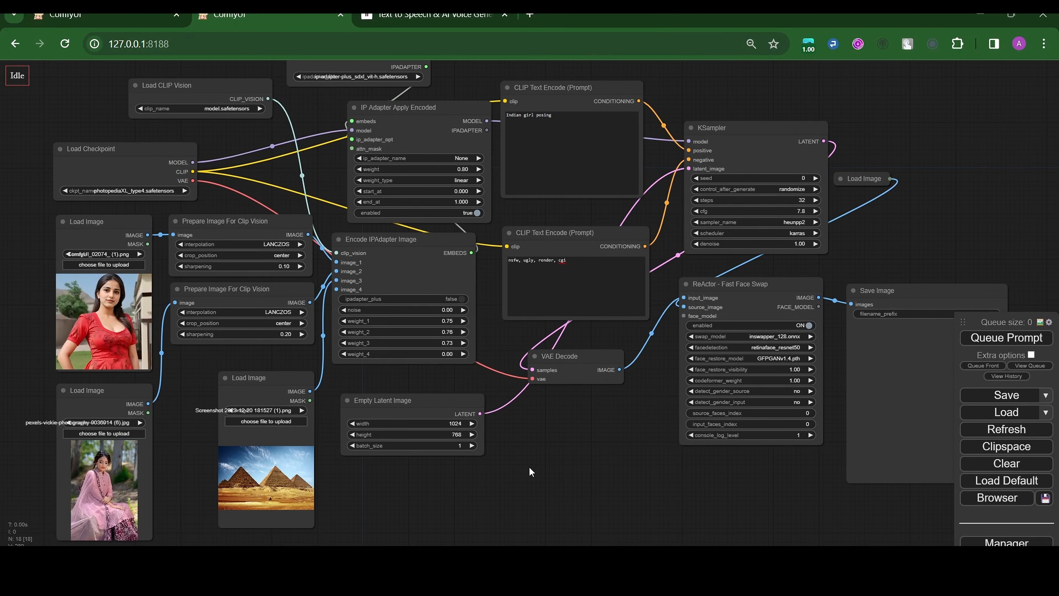
Step: Add an Apply ControlNet node above the KSampler by searching for "control"
scroll(602, 467, up, 5)
scroll(590, 303, up, 3)
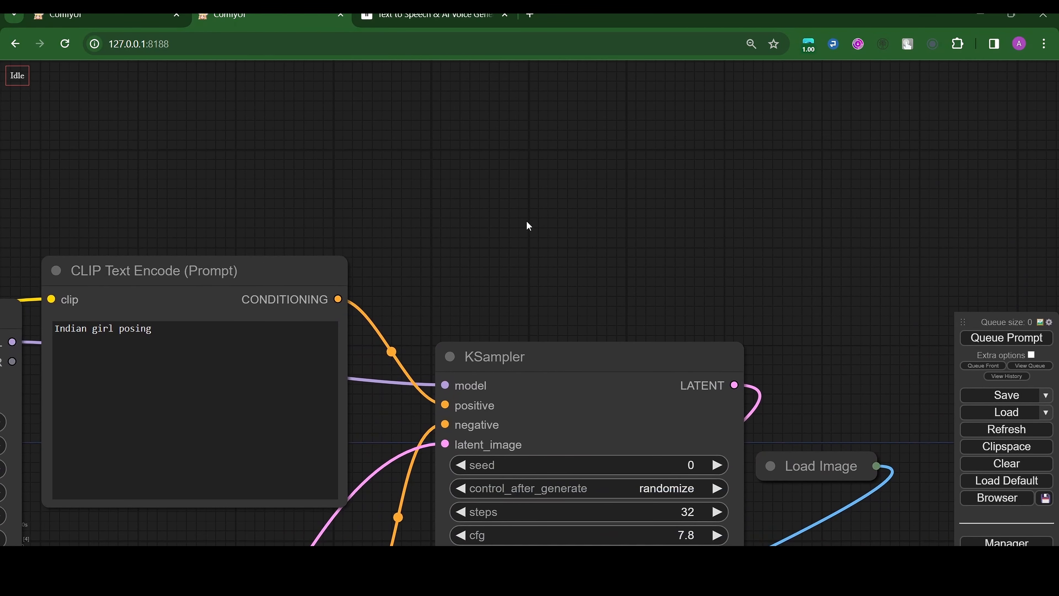
double_click(513, 197)
text(control)
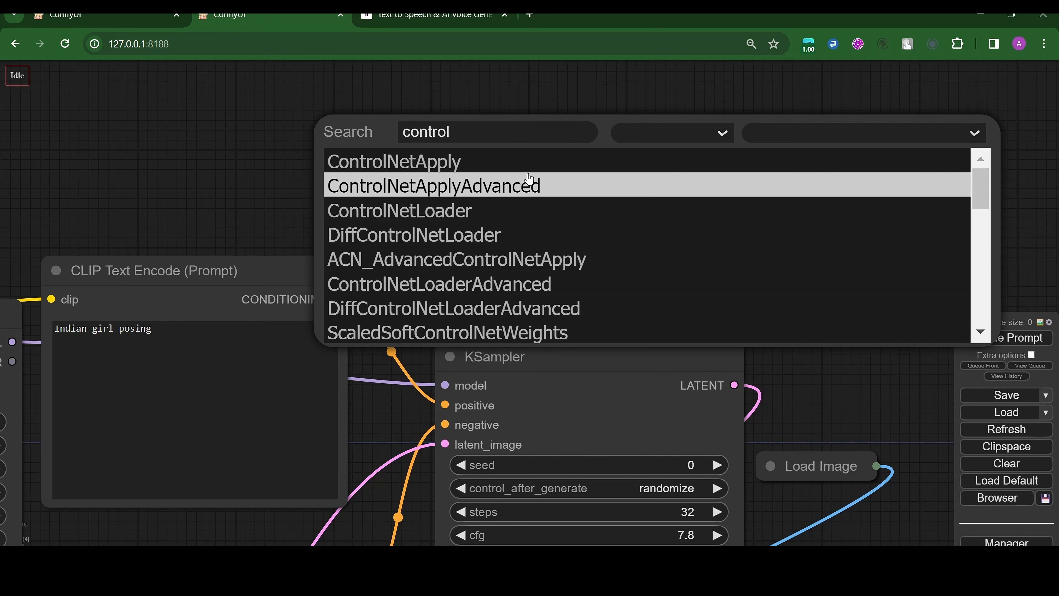
click(527, 163)
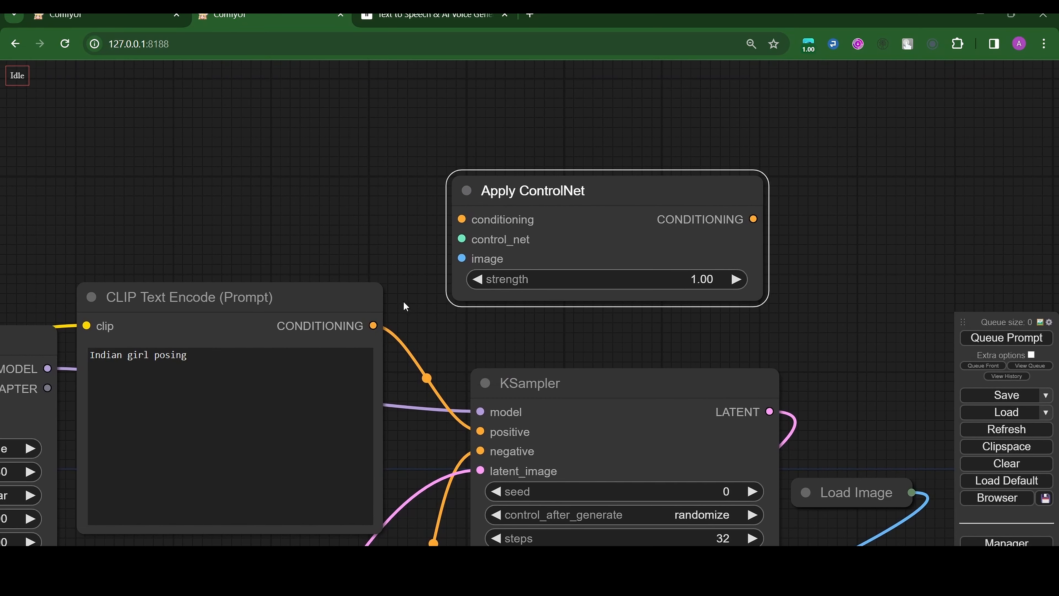
Step: Route the positive prompt's conditioning through Apply ControlNet into the KSampler's positive input
scroll(414, 265, down, 3)
scroll(414, 265, down, 2)
drag(510, 174, 479, 127)
drag(645, 214, 667, 282)
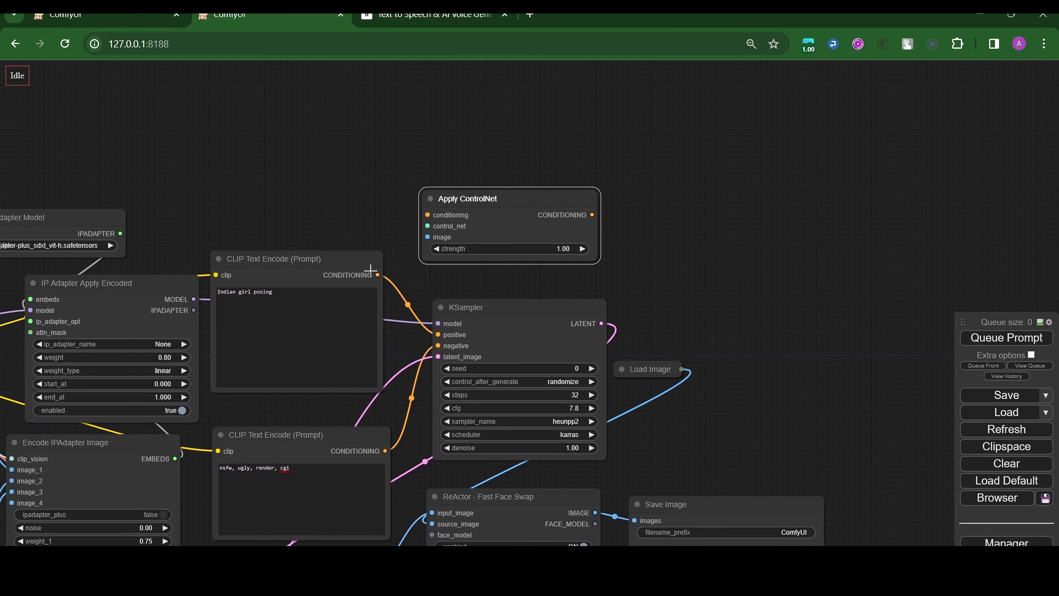
drag(425, 216, 427, 215)
drag(592, 215, 437, 335)
drag(331, 232, 370, 284)
Step: Add a Load ControlNet Model node feeding Apply ControlNet's control_net input and choose OpenPoseXL2.safetensors
drag(419, 186, 419, 161)
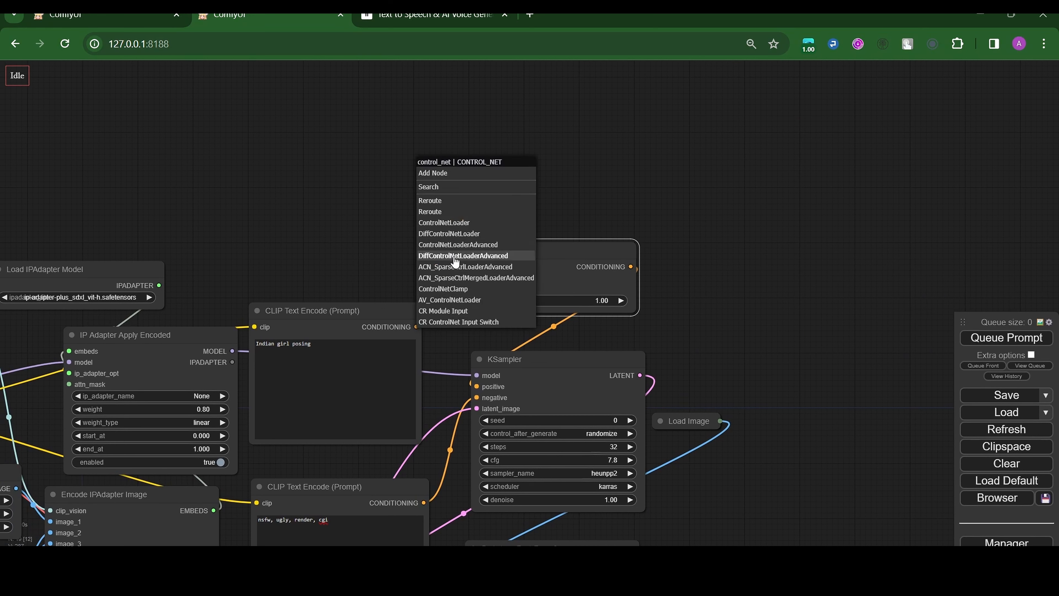
click(448, 225)
scroll(558, 225, up, 5)
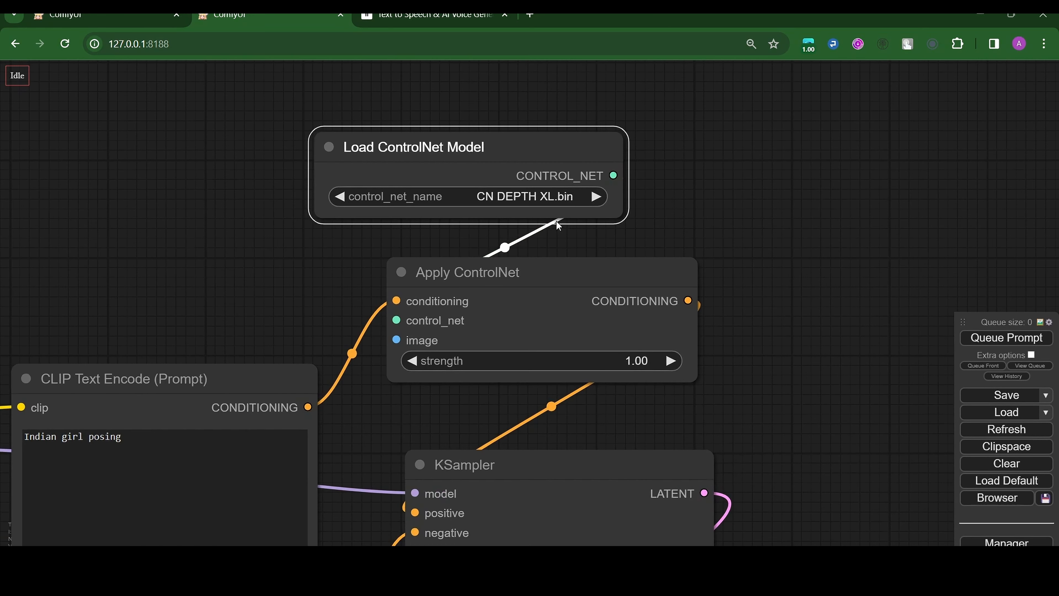
click(533, 197)
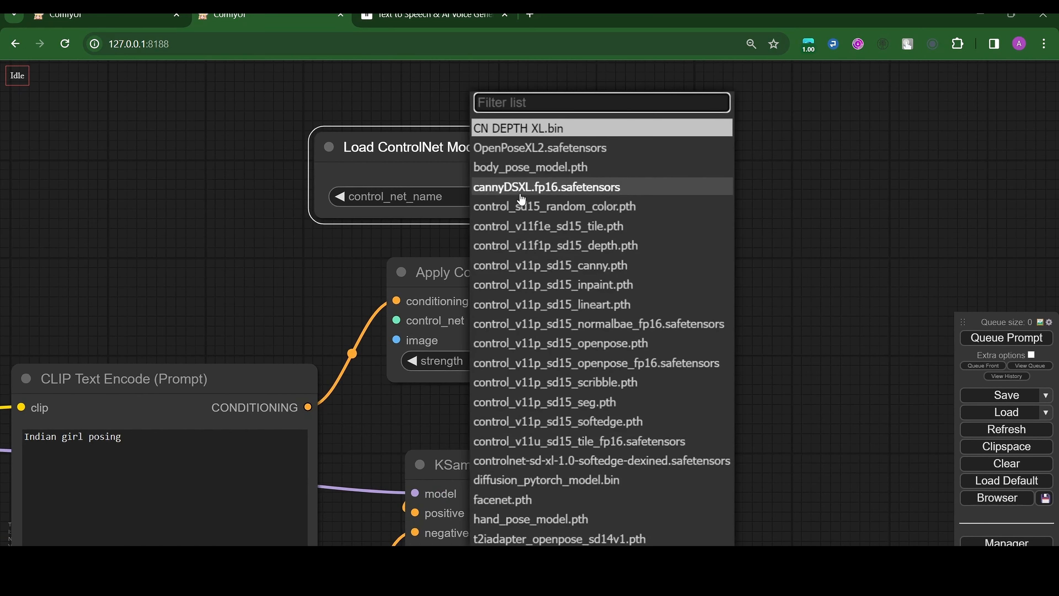
click(553, 151)
Step: Add a DWPose Estimation node and connect its image output to Apply ControlNet's image input
drag(343, 277, 472, 285)
scroll(358, 278, down, 4)
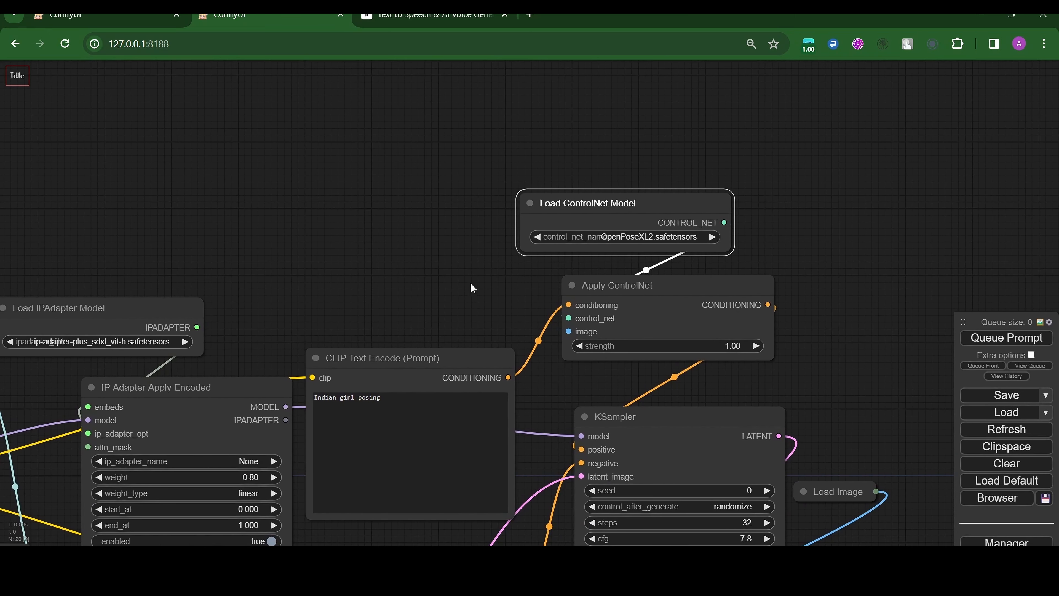
double_click(377, 261)
text(dwpose)
key(Return)
drag(376, 208, 262, 182)
drag(447, 201, 568, 331)
Step: Duplicate the red-dress Load Image node, place it near DWPose Estimation and connect it to that node's image input
scroll(417, 233, down, 8)
click(58, 383)
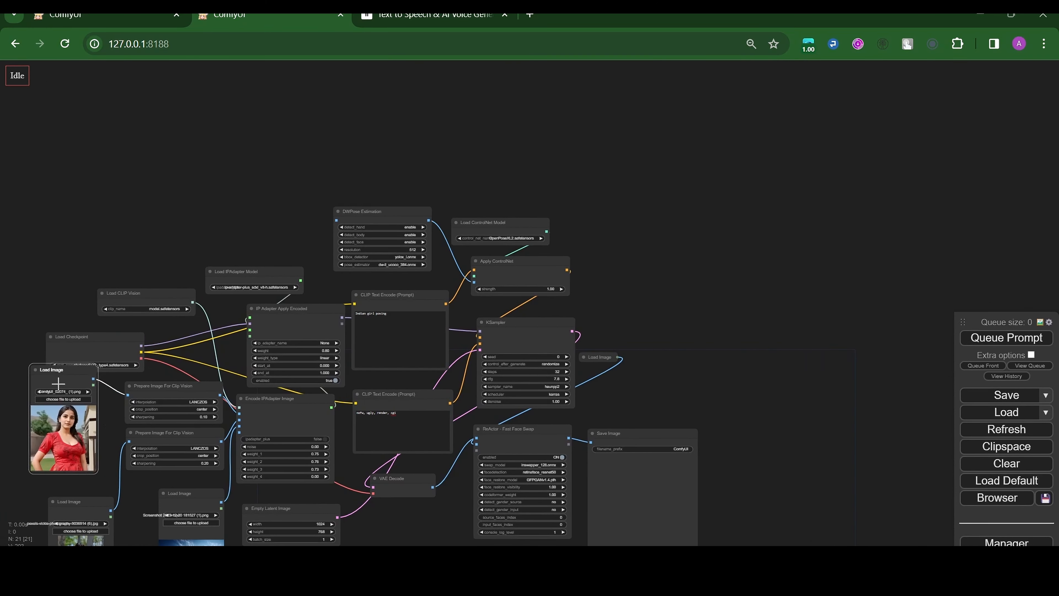
drag(57, 383, 242, 134)
scroll(272, 214, up, 6)
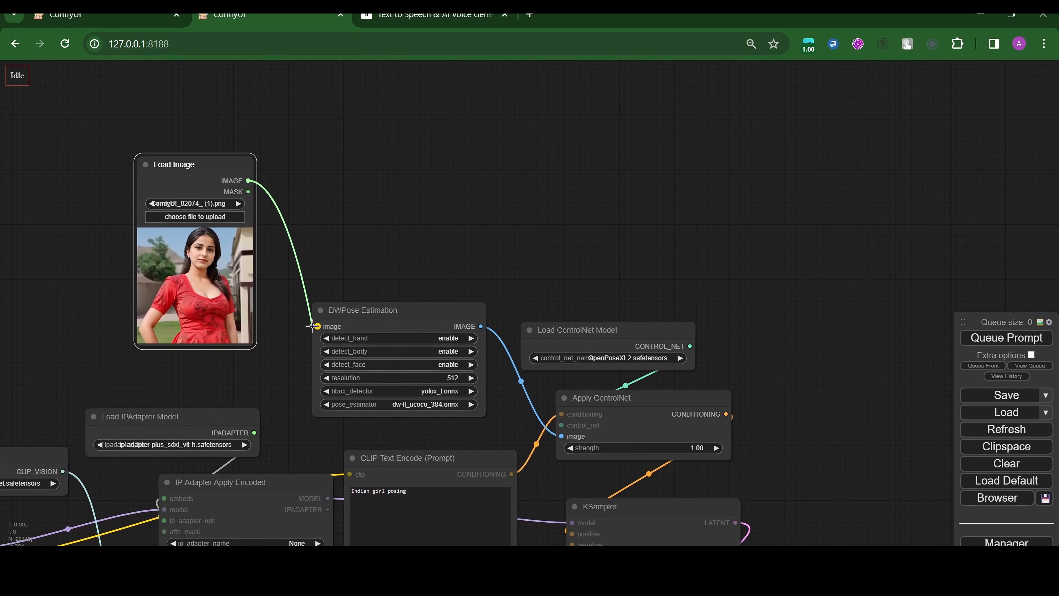
scroll(279, 344, down, 2)
scroll(278, 338, up, 2)
scroll(279, 338, down, 1)
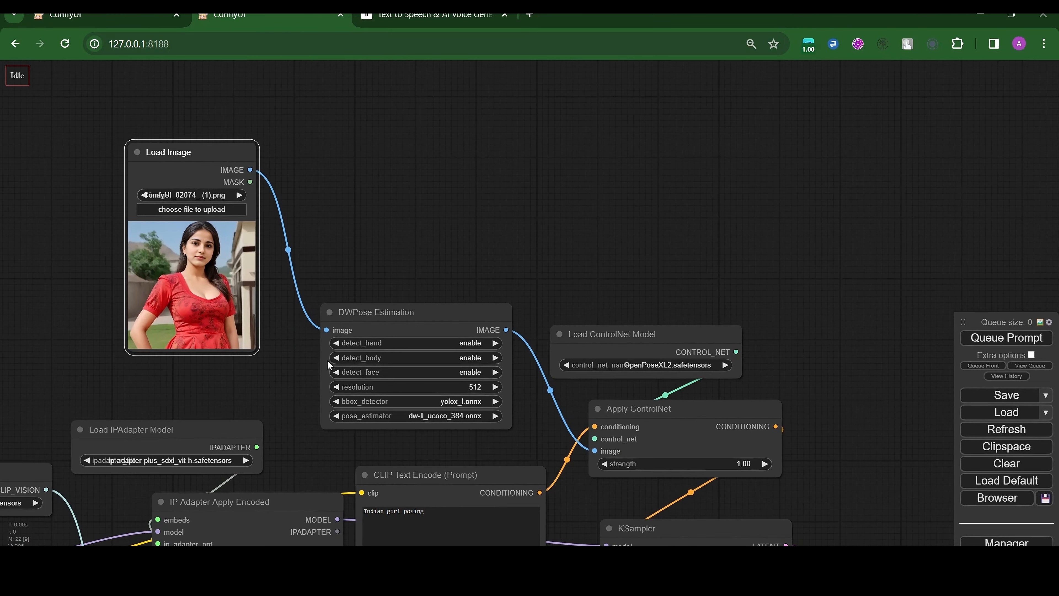
Step: Set the DWPose Estimation resolution to 1024
scroll(516, 383, up, 3)
click(516, 383)
click(515, 383)
scroll(311, 355, down, 3)
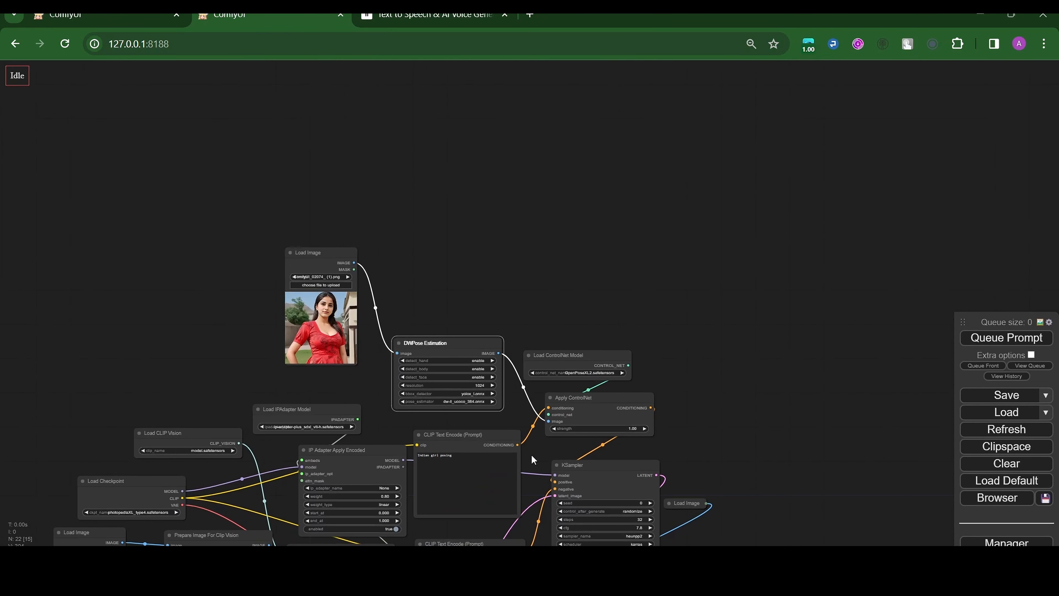
Step: Increase the Empty Latent Image height to 1024
scroll(459, 401, up, 5)
click(462, 408)
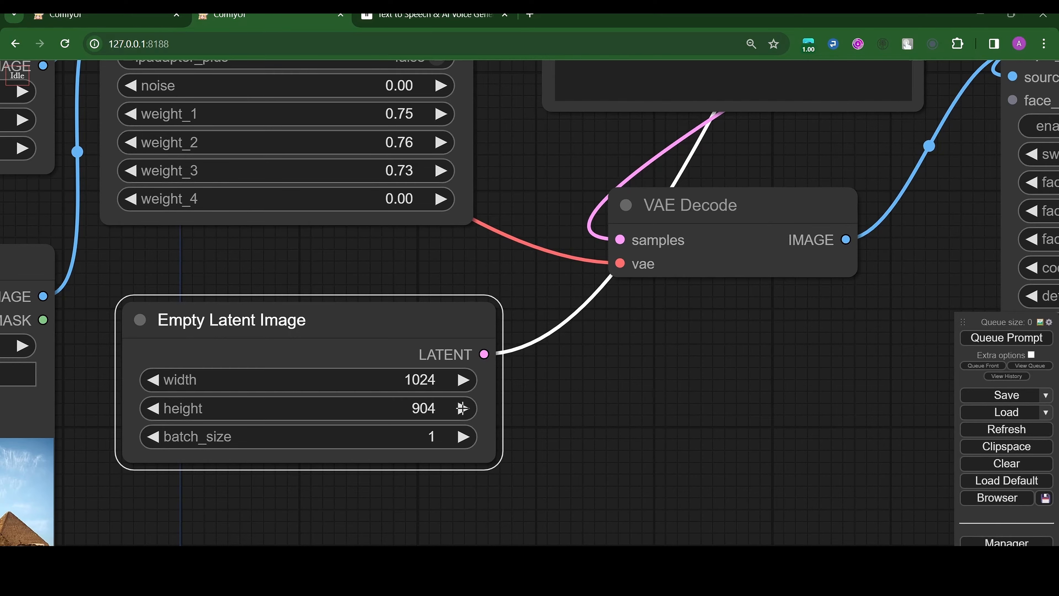
scroll(462, 407, down, 5)
Step: Add a Preview Image node connected to the DWPose Estimation image output
scroll(479, 259, up, 6)
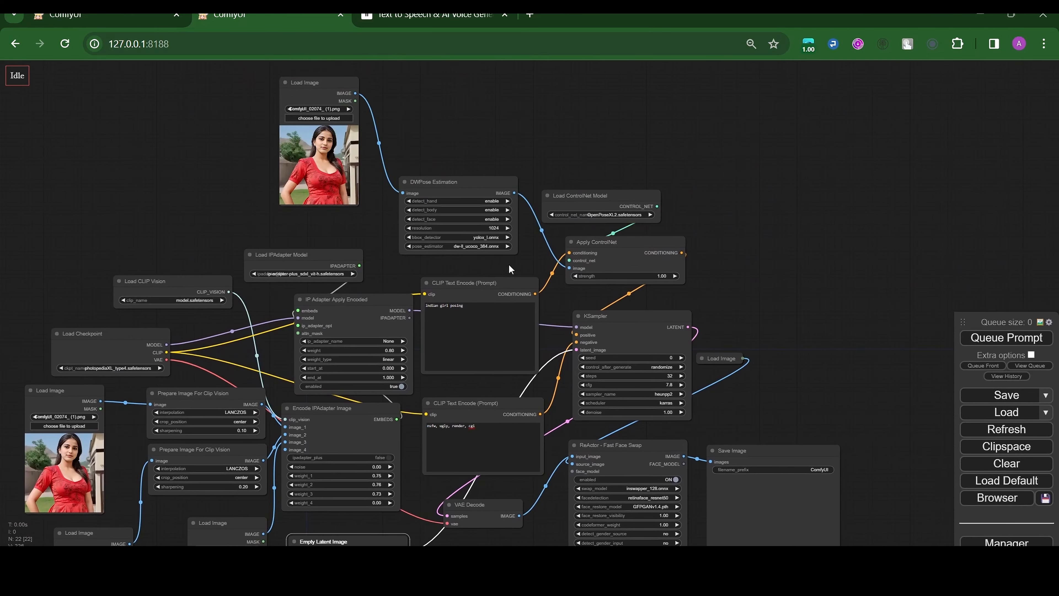
drag(580, 96, 579, 93)
click(594, 183)
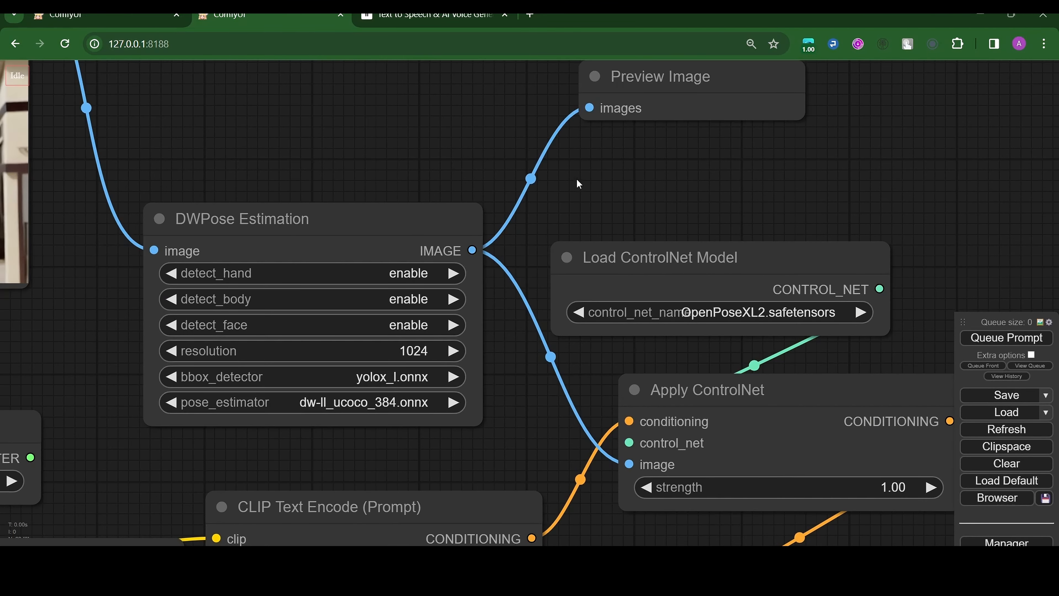
drag(574, 185, 638, 225)
Step: Load the photo of the standing woman in patterned shorts into the Load Image node feeding DWPose Estimation
scroll(442, 221, down, 5)
scroll(442, 220, down, 3)
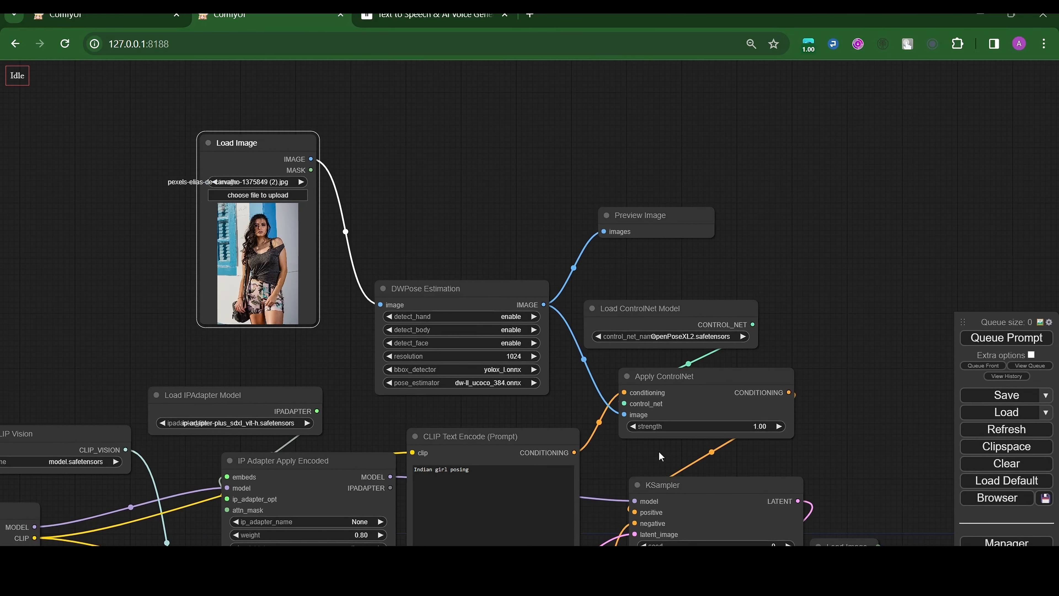
scroll(709, 418, up, 4)
drag(736, 422, 727, 424)
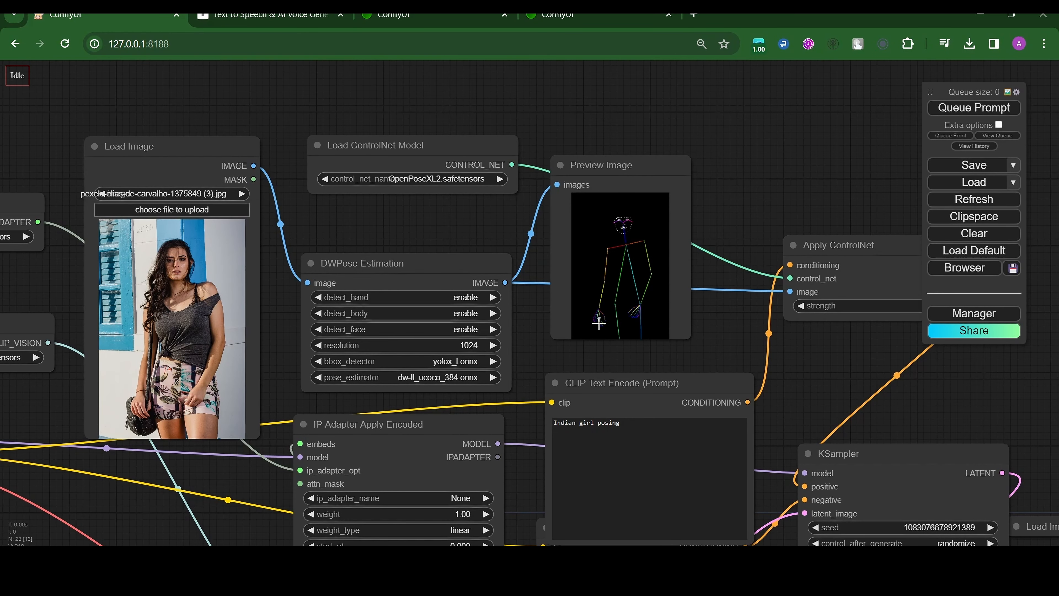
Step: Move the Save Image node between the pose reference photo and the pose preview for comparison, and select all nodes
key(ctrl+a)
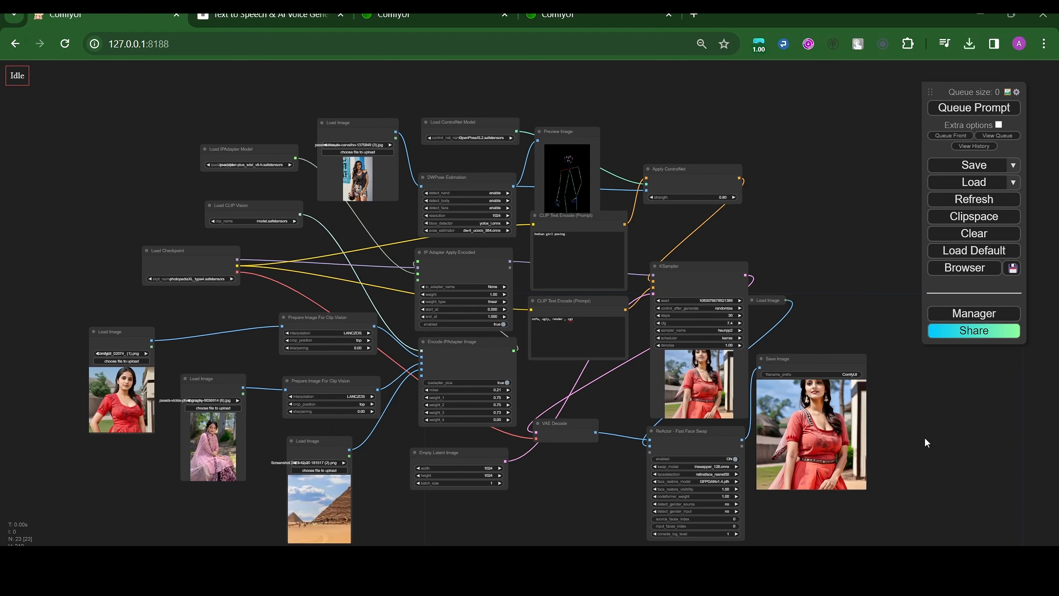
scroll(872, 458, up, 5)
scroll(871, 457, down, 4)
drag(794, 347, 375, 72)
drag(296, 172, 298, 413)
scroll(303, 262, up, 6)
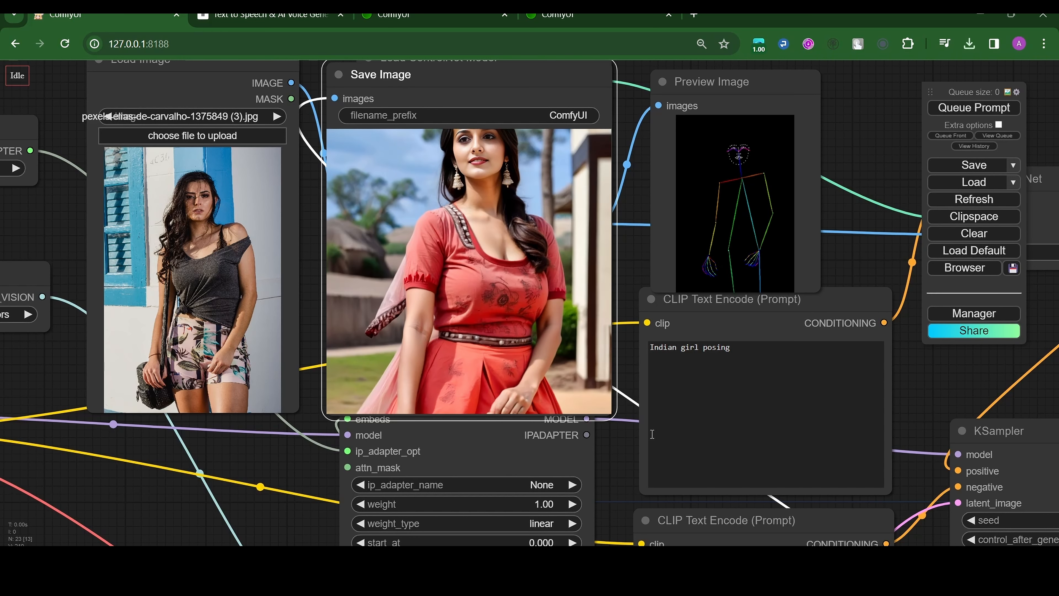
key(ctrl+a)
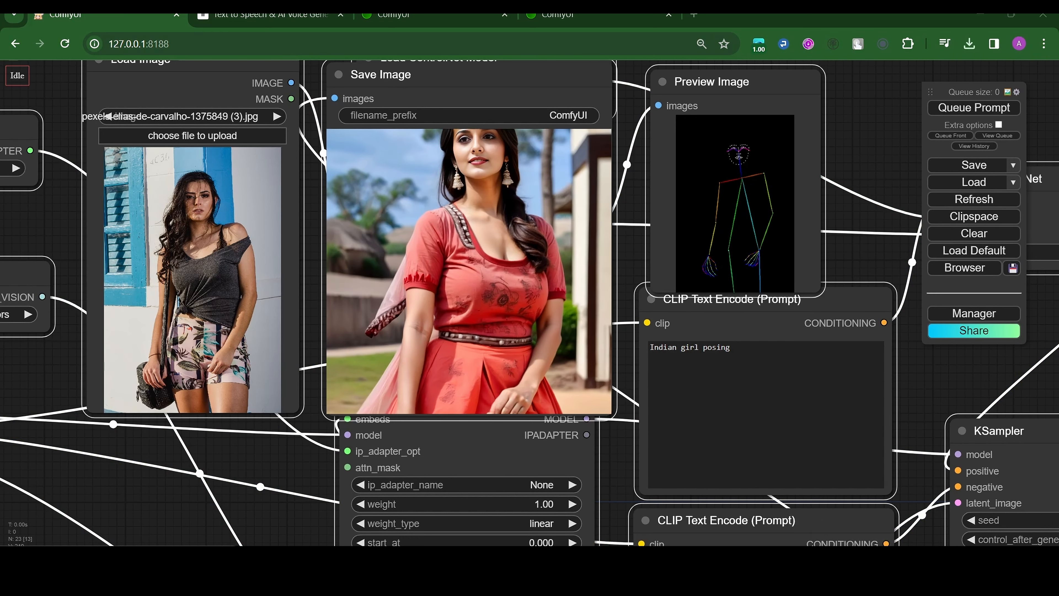